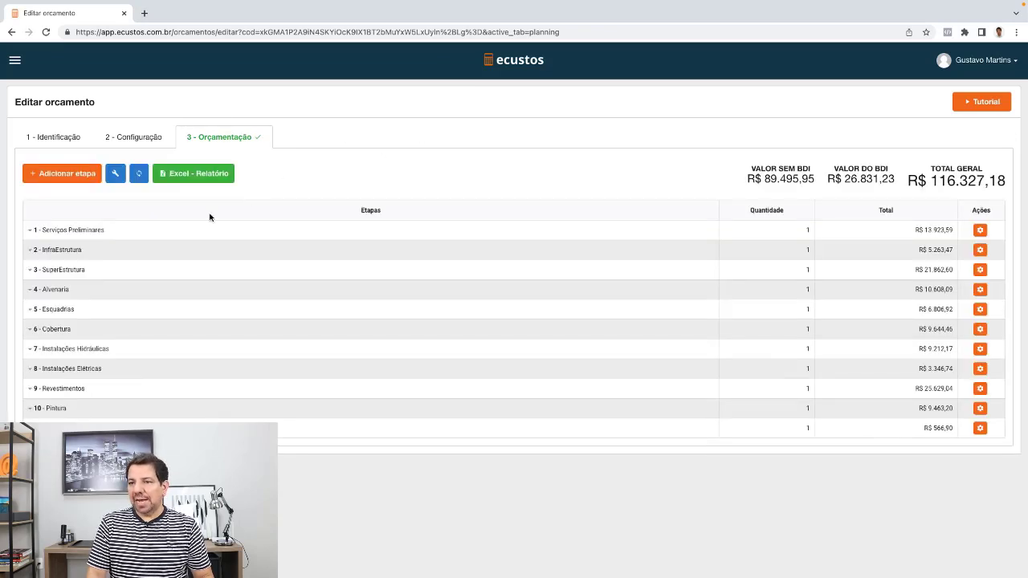
# Step: Expand the Serviços Preliminares stage to view its budget items
pyautogui.click(213, 233)
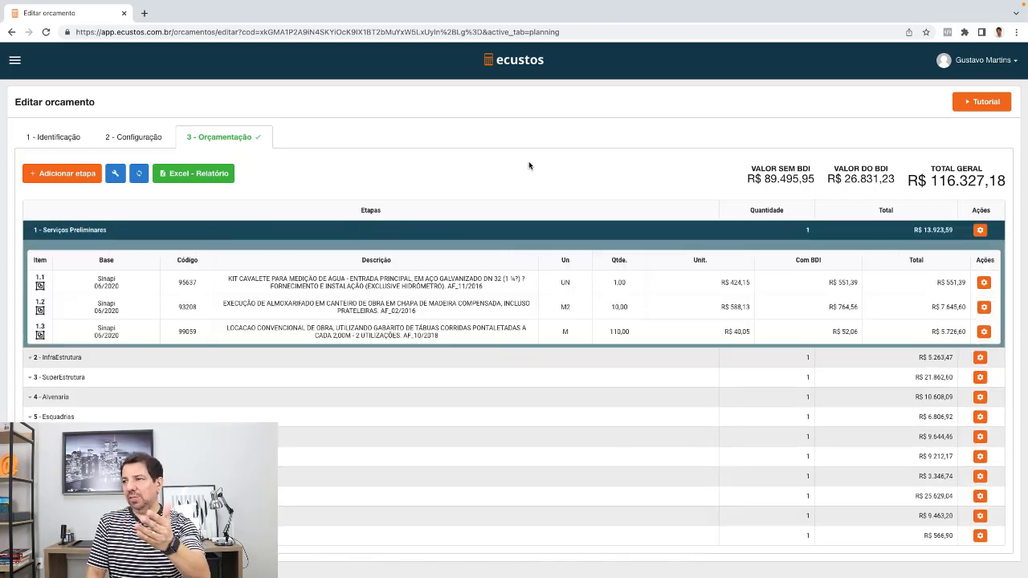
pyautogui.moveTo(809, 8)
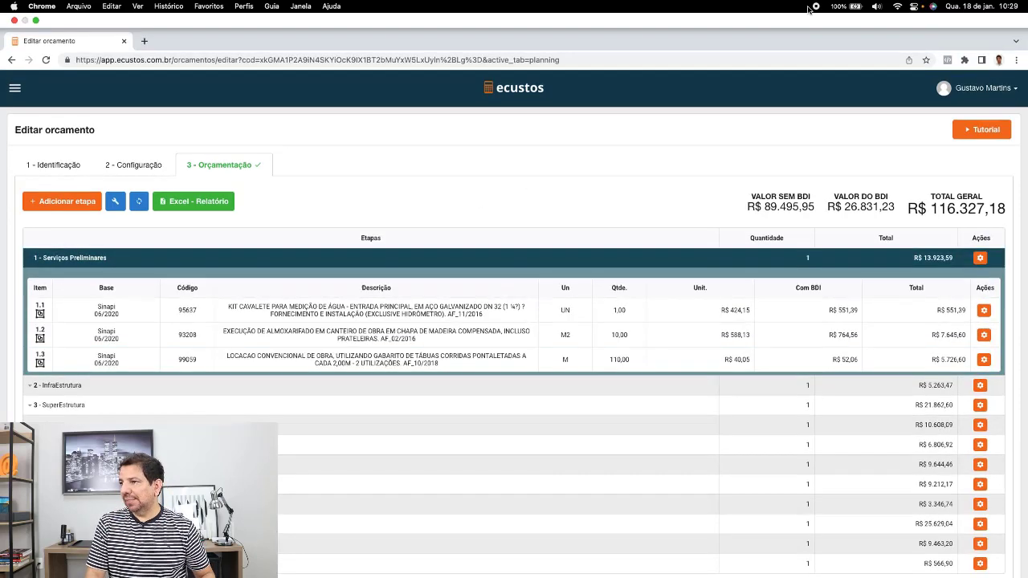
pyautogui.click(898, 6)
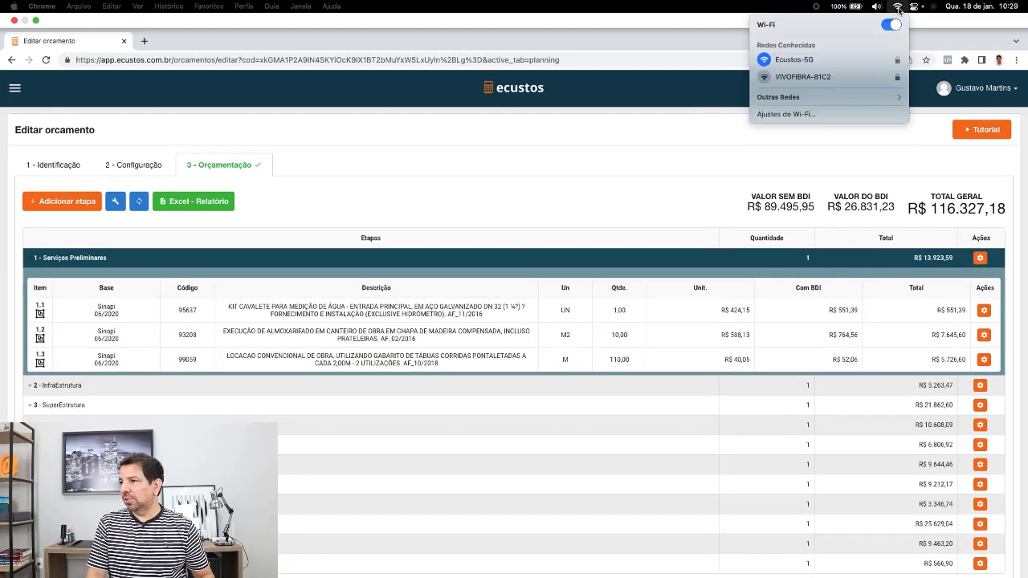
pyautogui.click(644, 125)
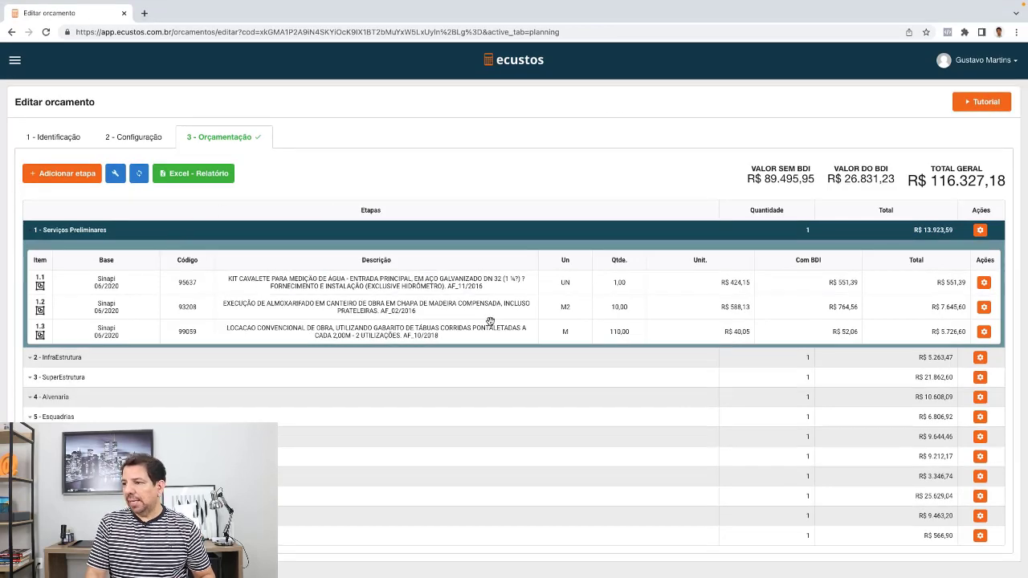
# Step: Expand the InfraEstrutura stage with its Viga Baldrame and Alvenaria de Embasamento substages and examine their items
pyautogui.click(123, 360)
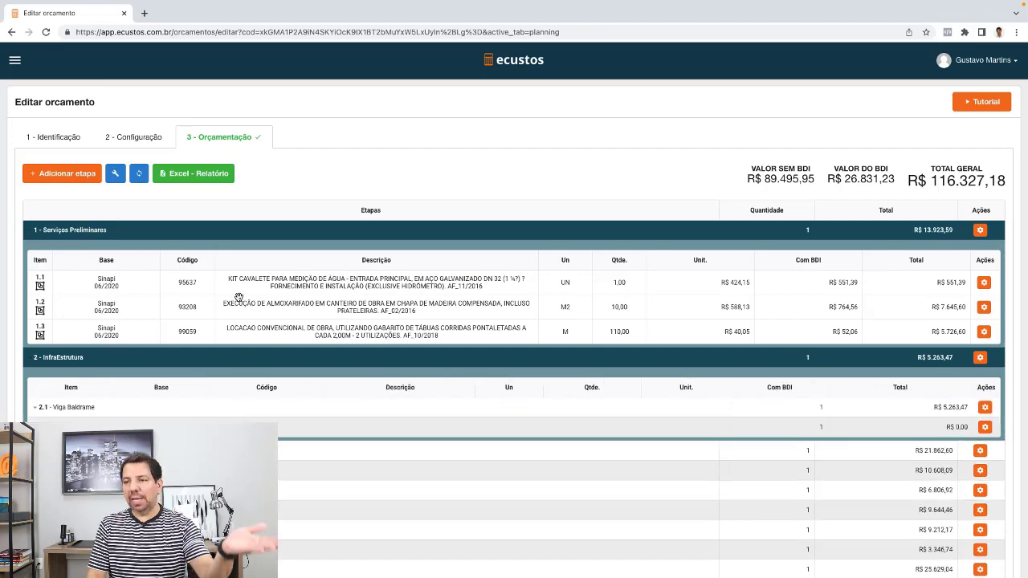
pyautogui.scroll(-2, 239, 297)
pyautogui.click(197, 322)
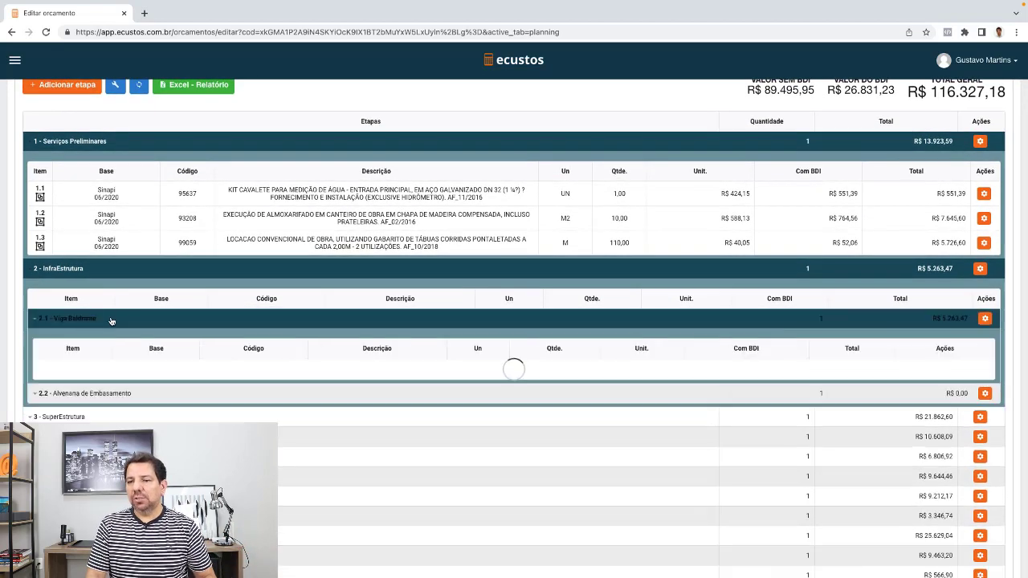
pyautogui.click(126, 392)
pyautogui.scroll(-2, 717, 288)
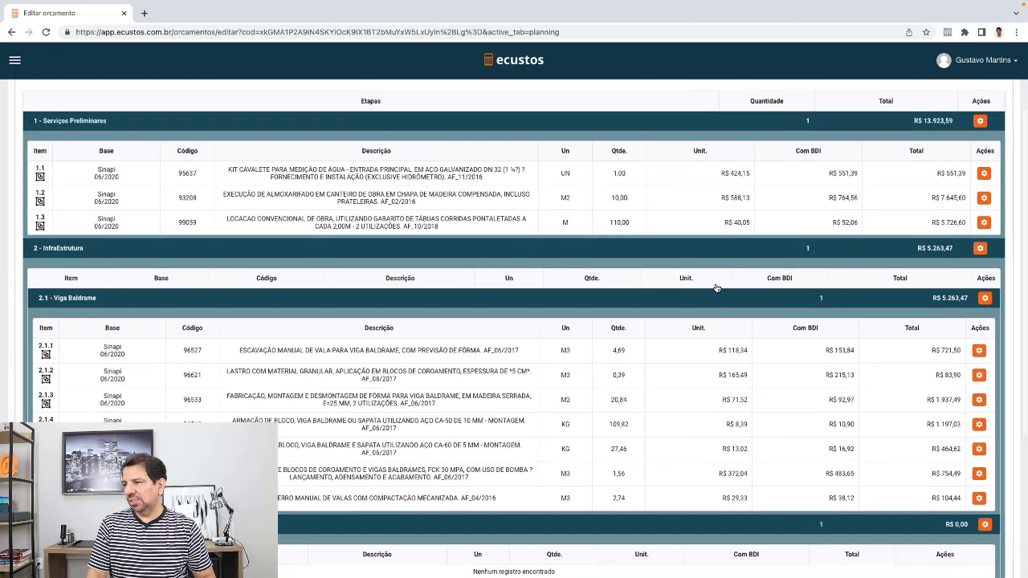
pyautogui.scroll(2, 717, 287)
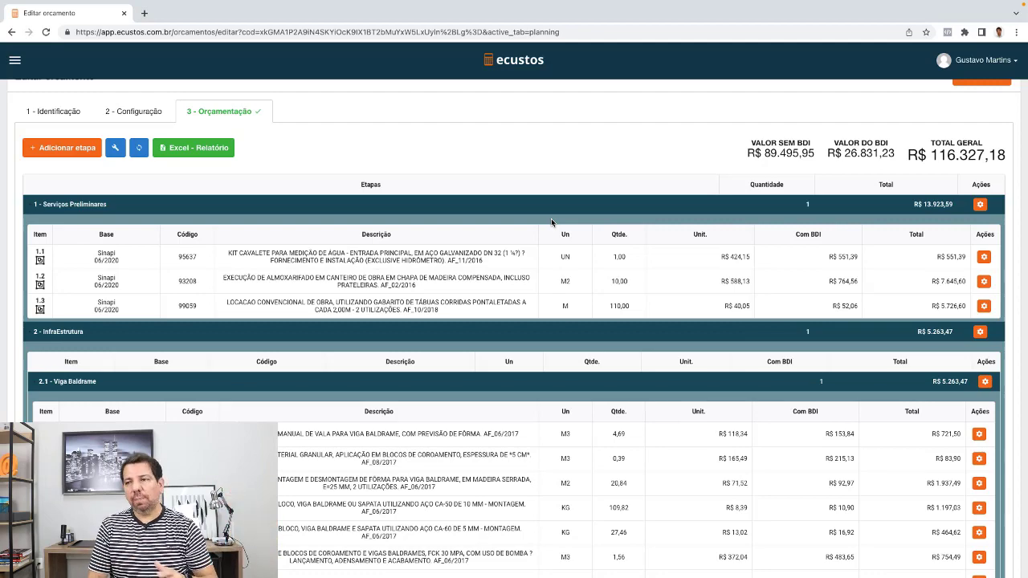
# Step: Expand the SuperEstrutura stage and its Vigas superiores substage to view their items
pyautogui.scroll(-4, 551, 218)
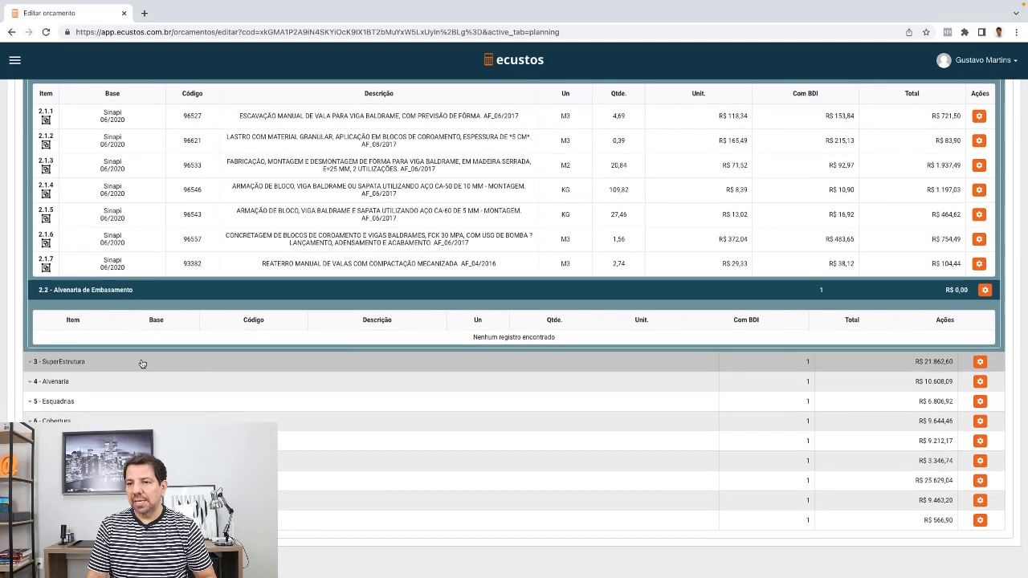
pyautogui.click(143, 361)
pyautogui.scroll(-1, 216, 380)
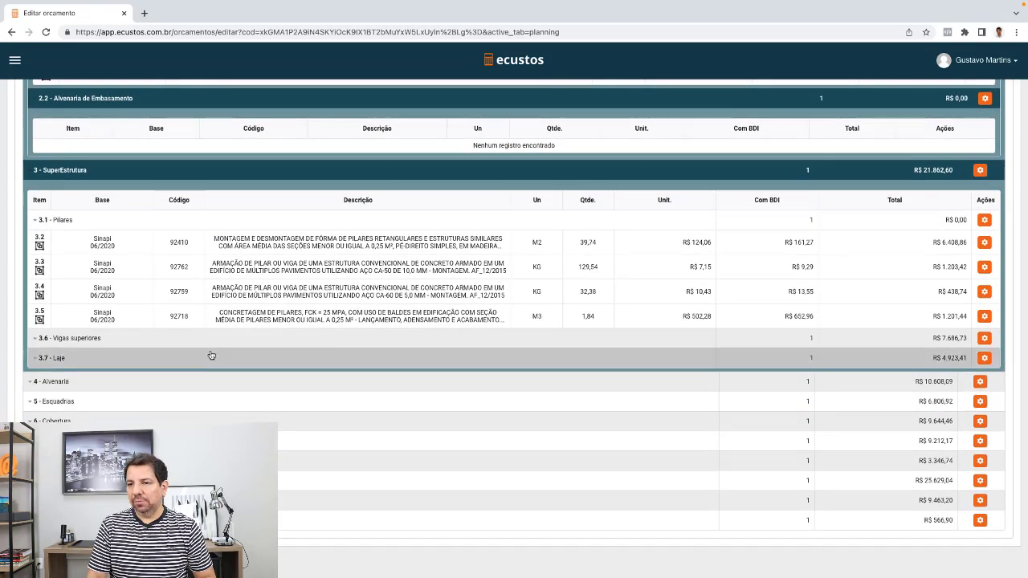
pyautogui.click(211, 339)
pyautogui.scroll(6, 161, 329)
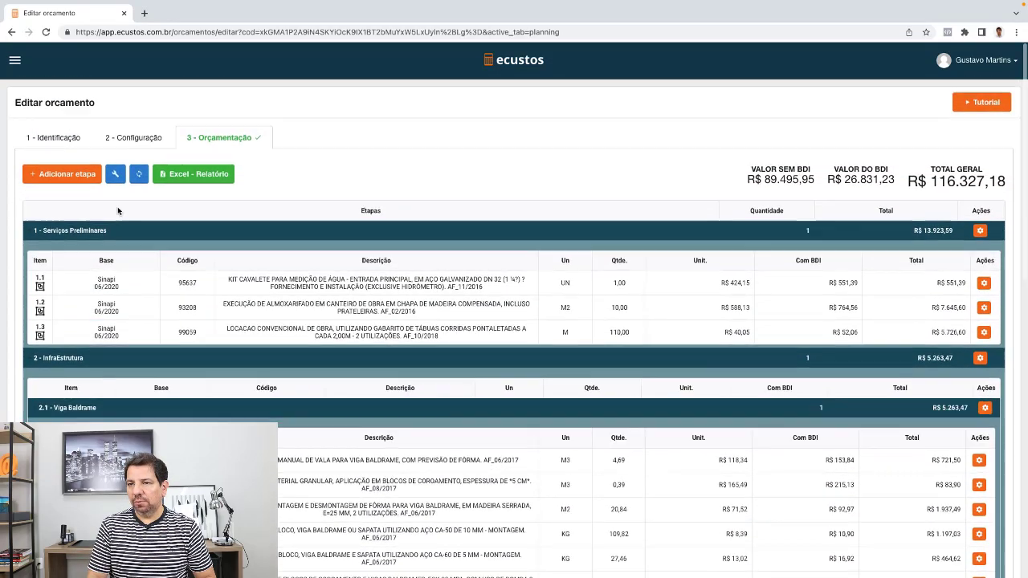
# Step: Expand all budget stages at once and examine the compositions, quantities and prices listed under them
pyautogui.click(115, 173)
pyautogui.moveTo(160, 224)
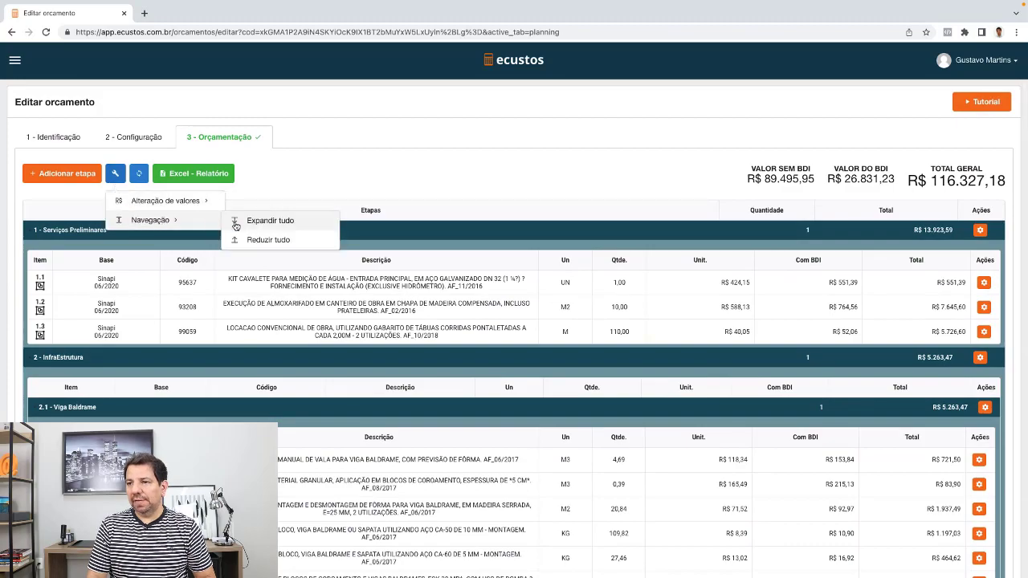
pyautogui.scroll(-15, 464, 251)
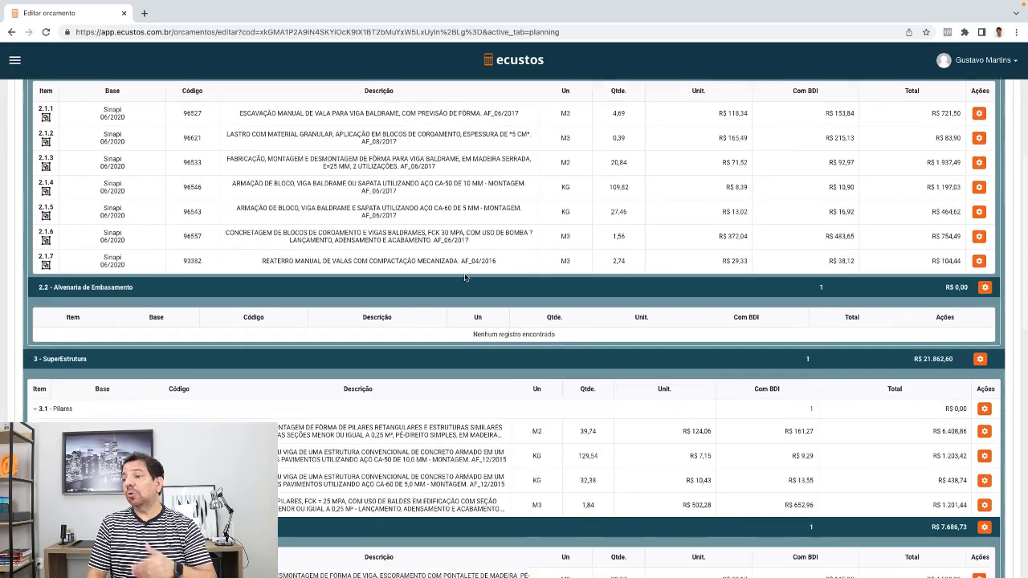
pyautogui.scroll(-3, 466, 280)
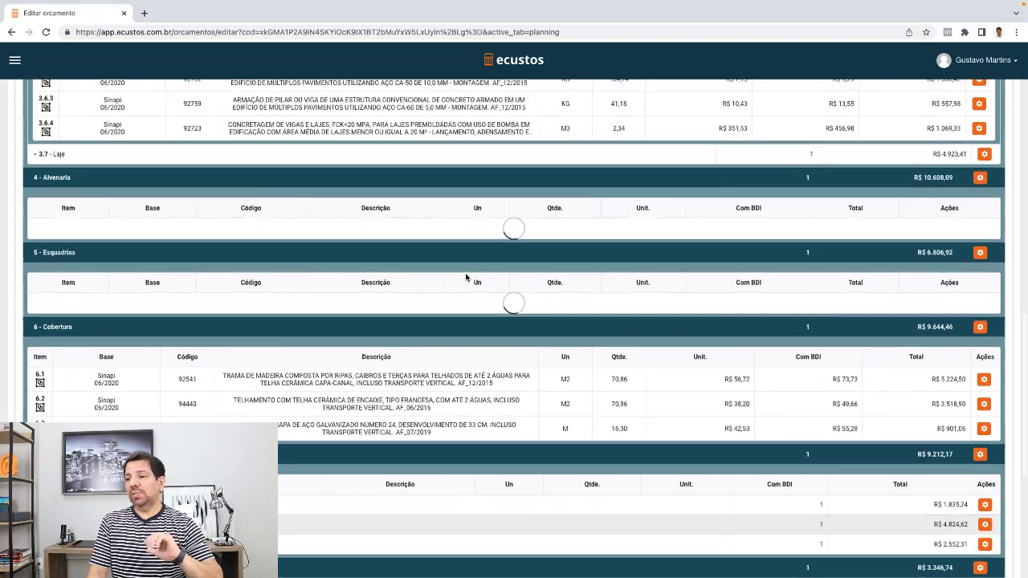
pyautogui.scroll(-3, 465, 277)
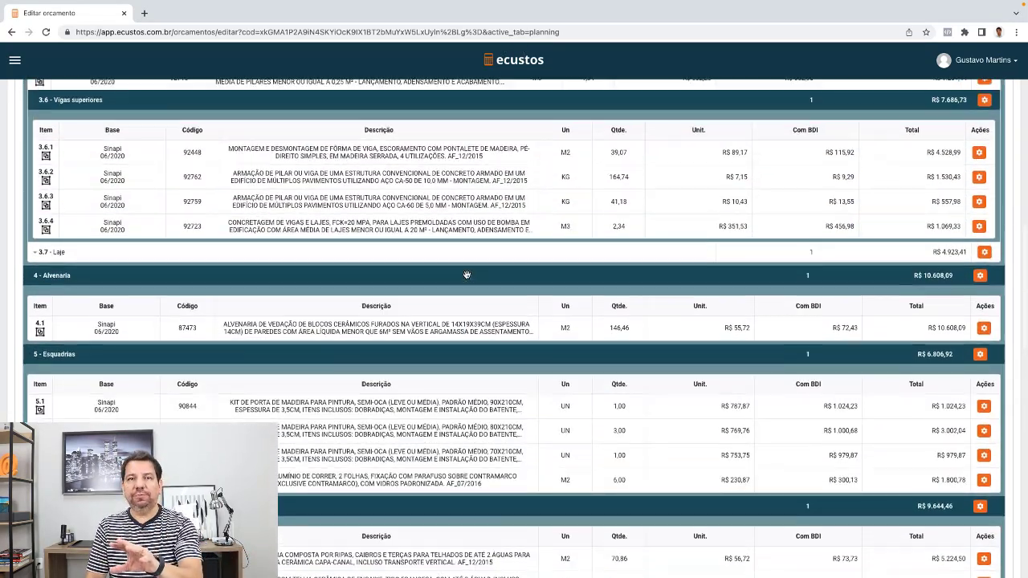
pyautogui.scroll(3, 466, 275)
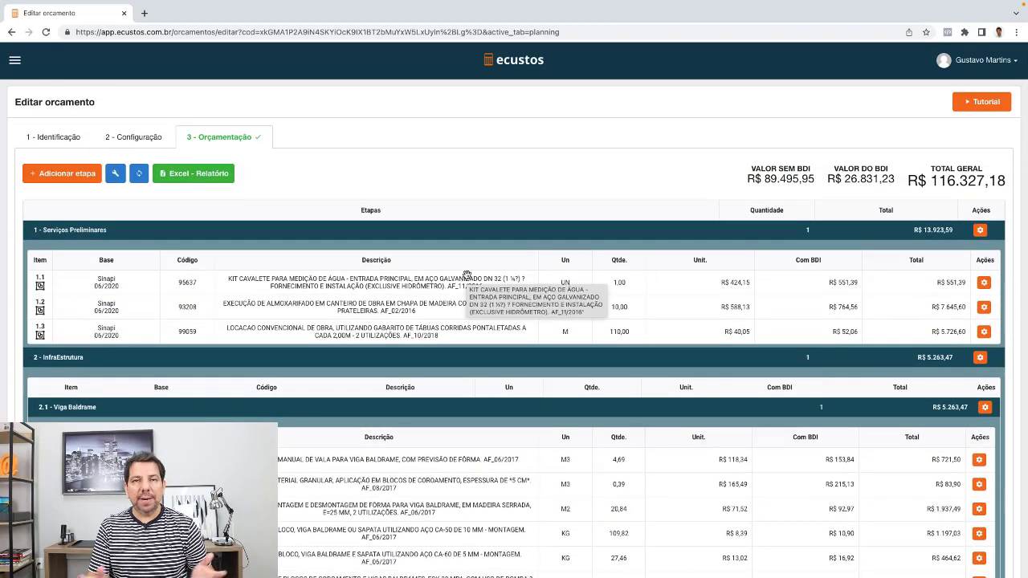
pyautogui.scroll(-3, 429, 245)
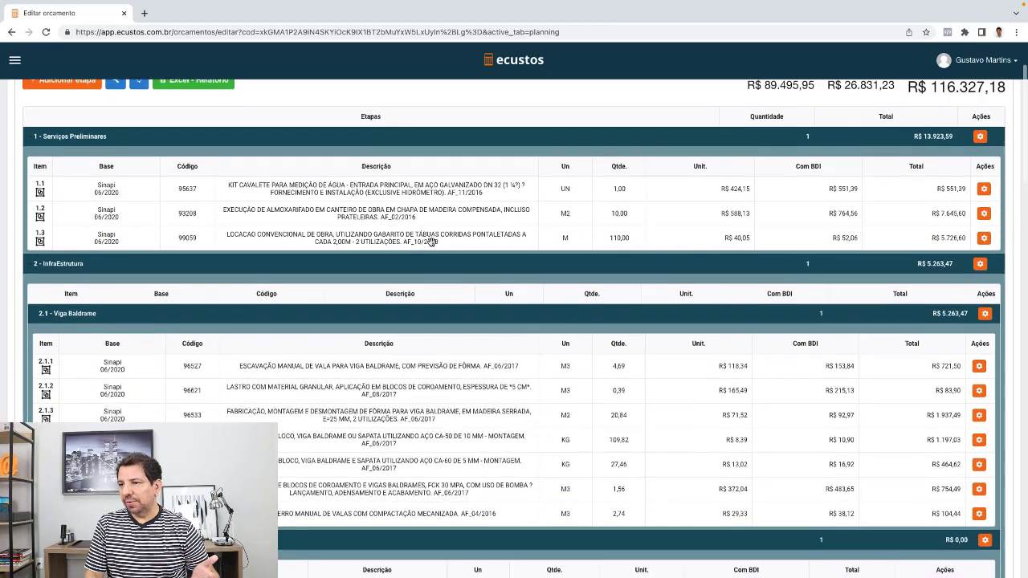
pyautogui.scroll(-15, 431, 245)
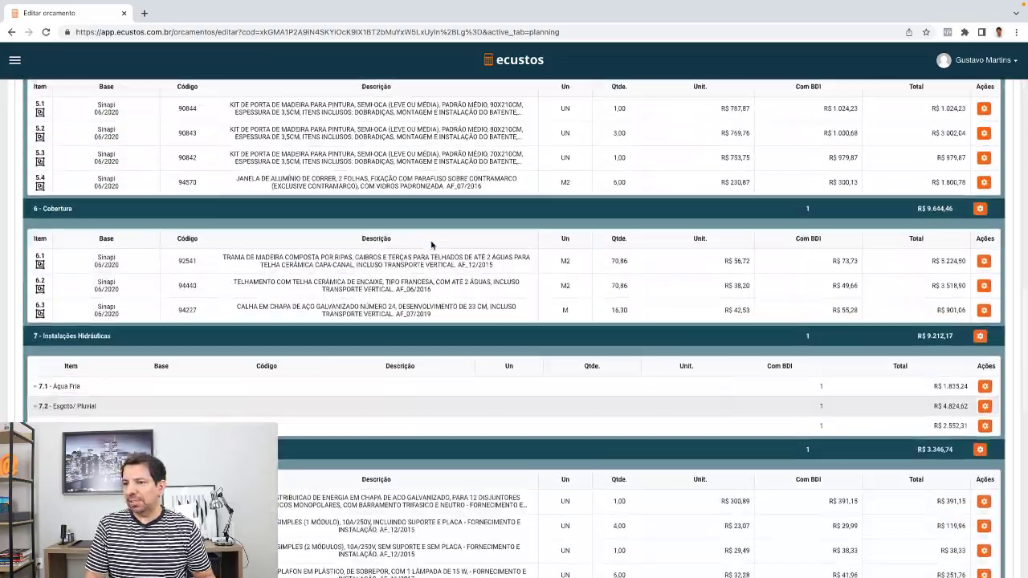
pyautogui.scroll(12, 432, 246)
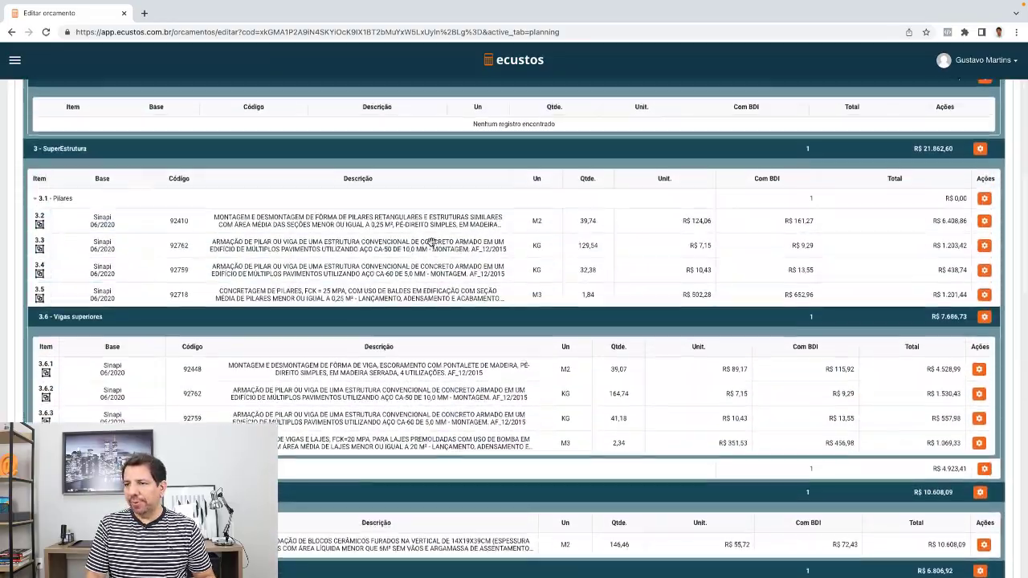
pyautogui.scroll(4, 433, 246)
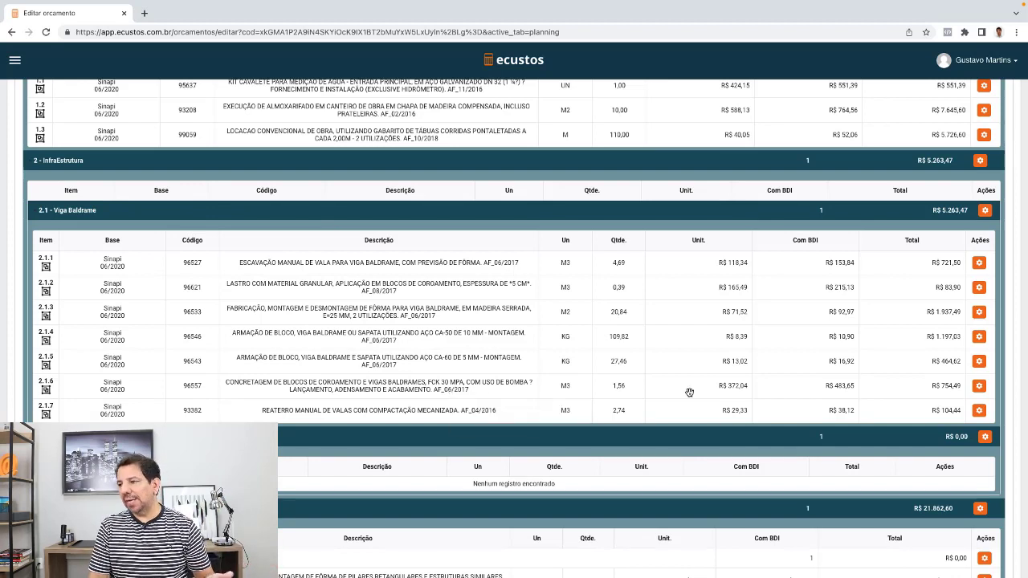
# Step: Examine the price composition of item 2.1.6, especially the pumpable C30 concrete's unit value, and close it without saving changes
pyautogui.click(979, 387)
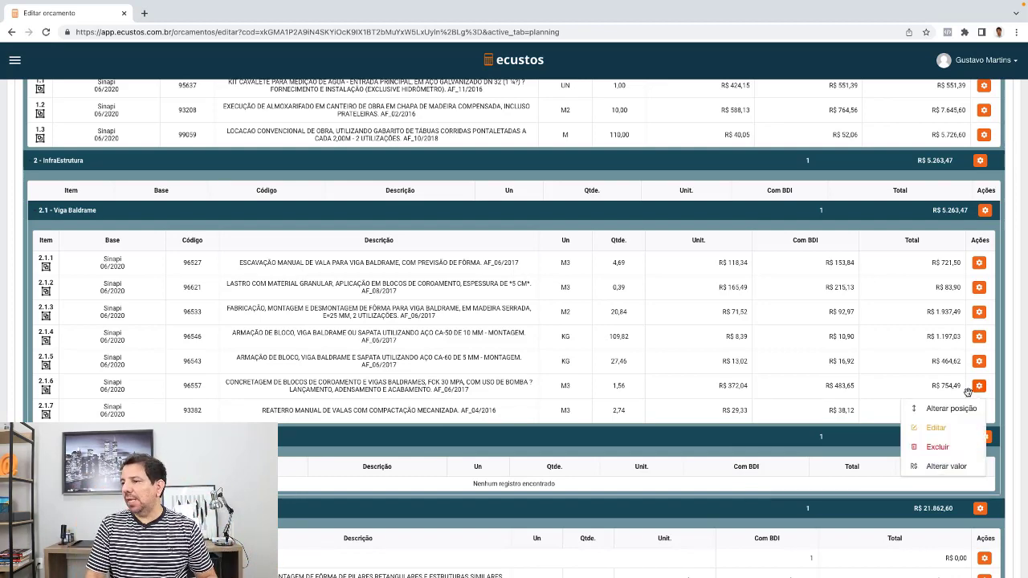
pyautogui.click(945, 468)
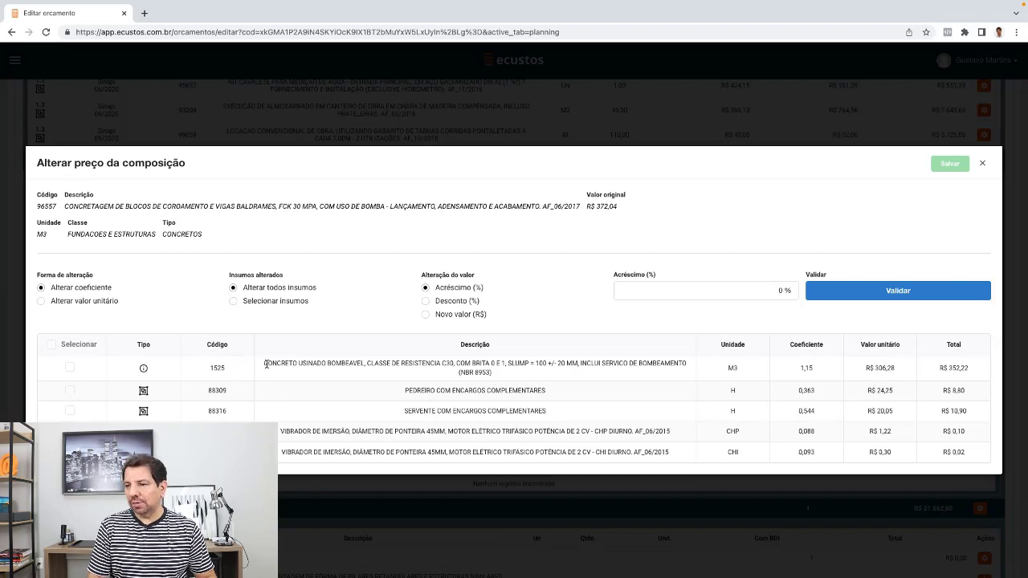
pyautogui.moveTo(266, 364); pyautogui.dragTo(798, 372)
pyautogui.click(871, 371)
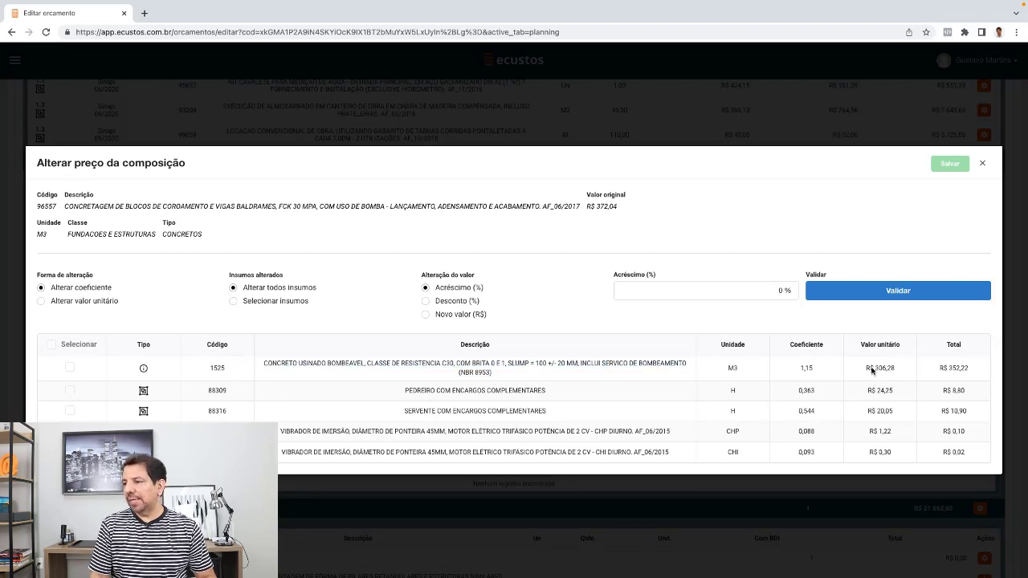
pyautogui.click(982, 163)
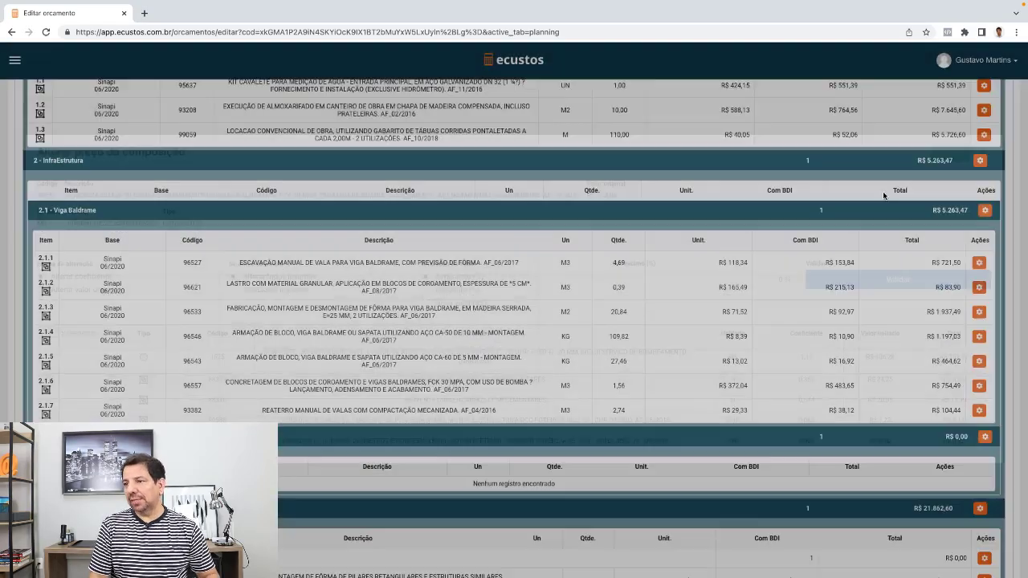
# Step: Review the expanded stages from Serviços Preliminares through Instalações Elétricas and return to the budget totals
pyautogui.scroll(5, 597, 298)
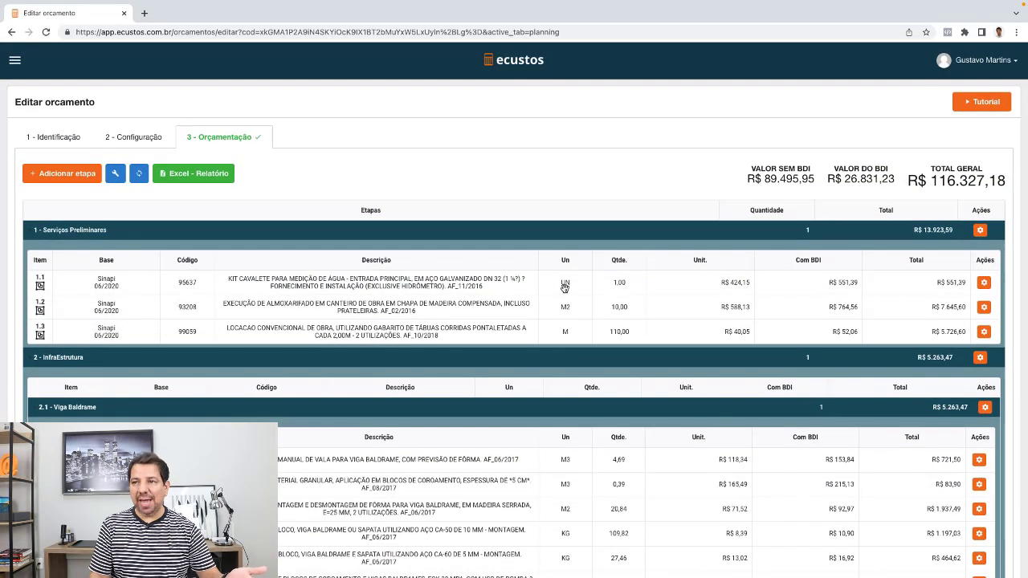
pyautogui.scroll(-5, 401, 234)
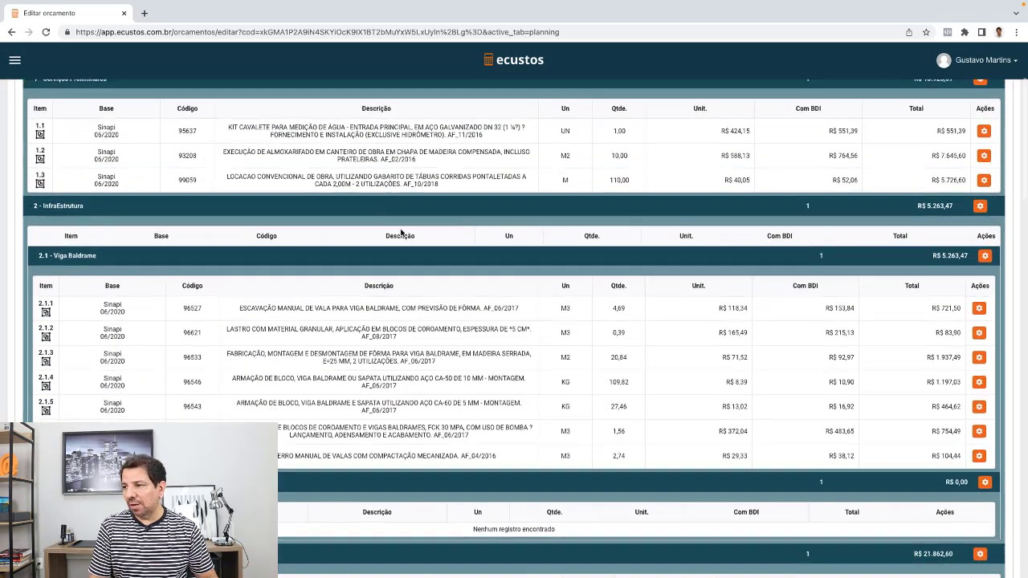
pyautogui.scroll(-5, 401, 230)
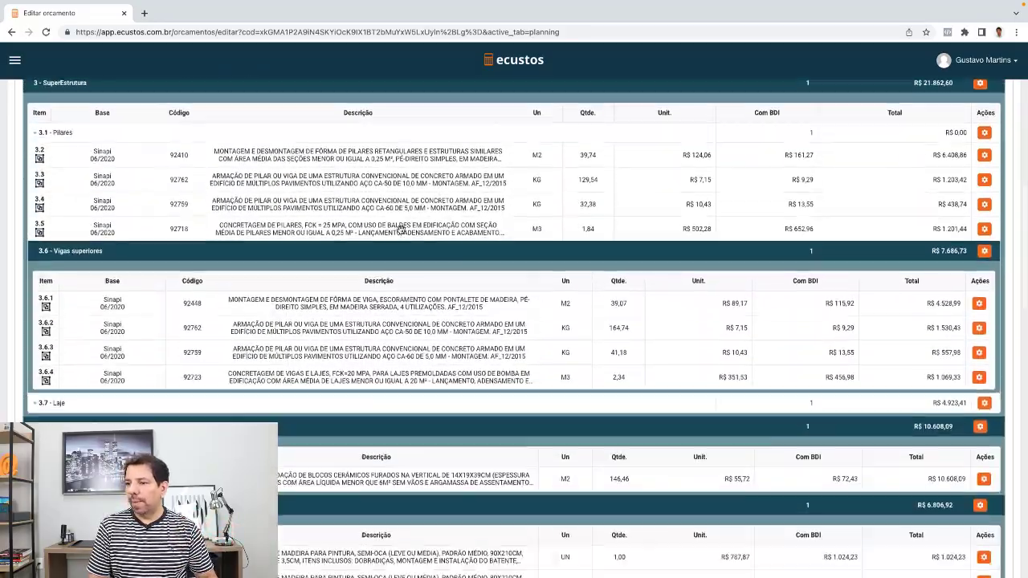
pyautogui.scroll(-1, 400, 232)
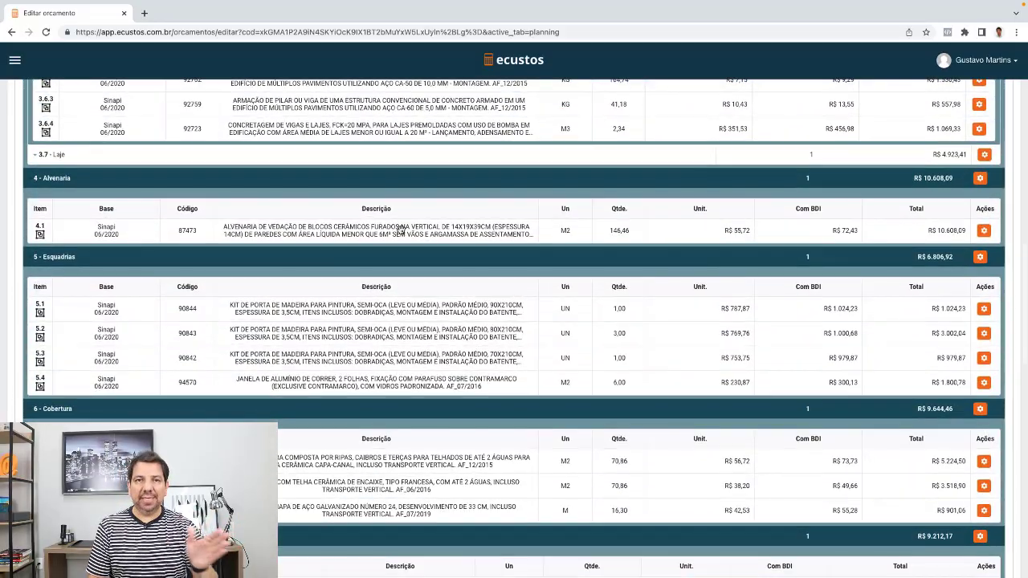
pyautogui.scroll(-5, 399, 230)
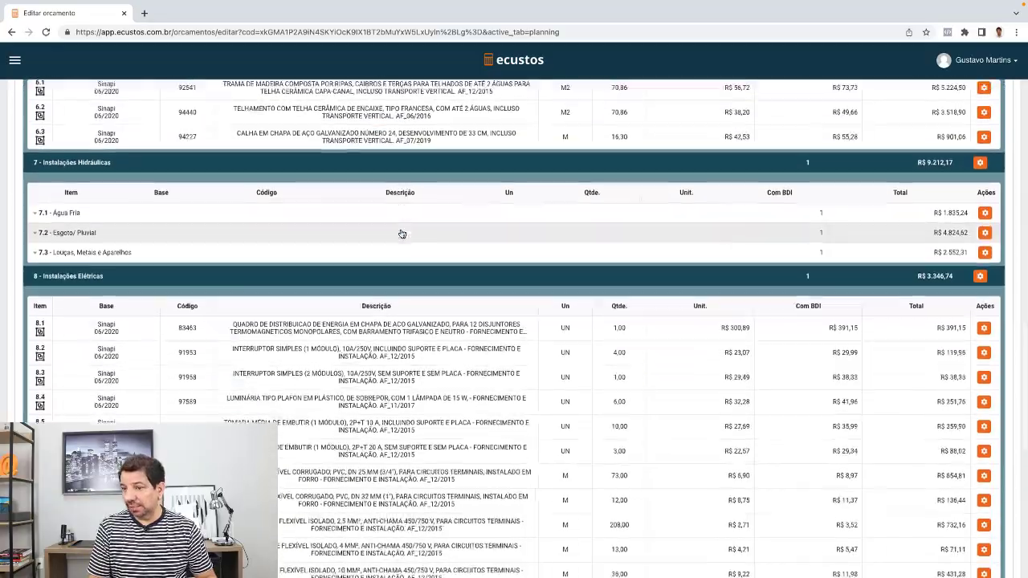
pyautogui.scroll(11, 401, 229)
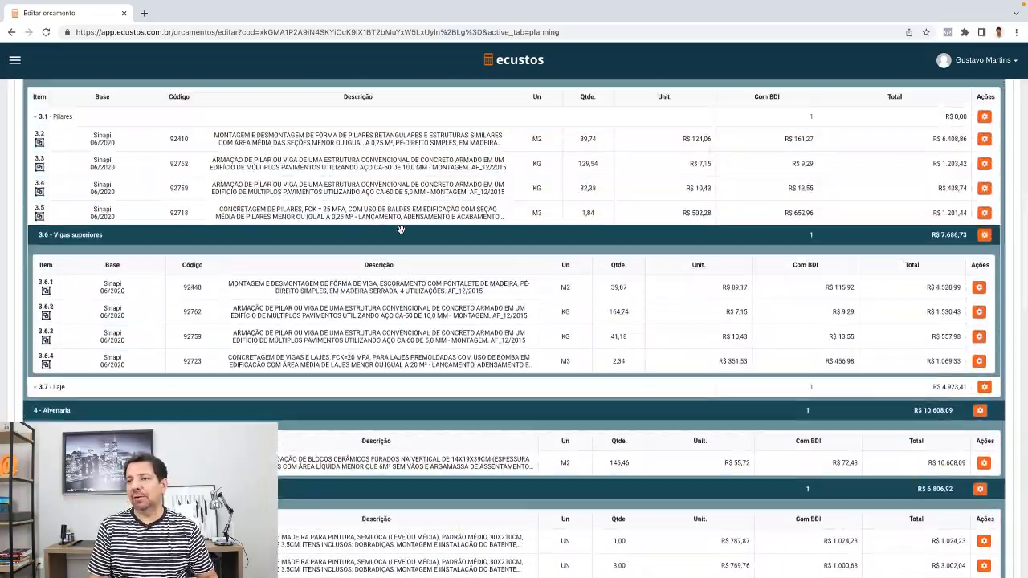
pyautogui.scroll(4, 401, 233)
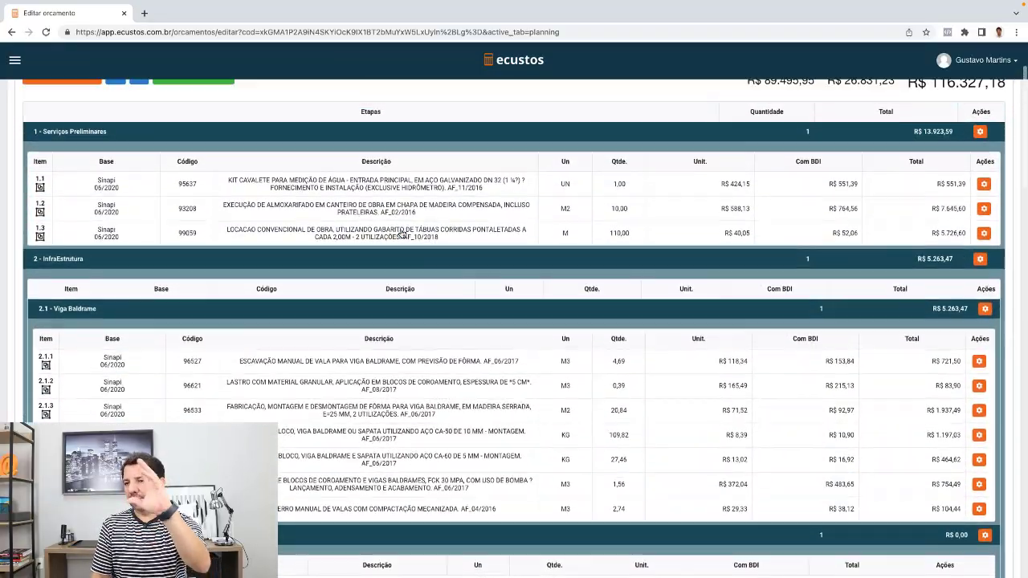
pyautogui.scroll(1, 400, 230)
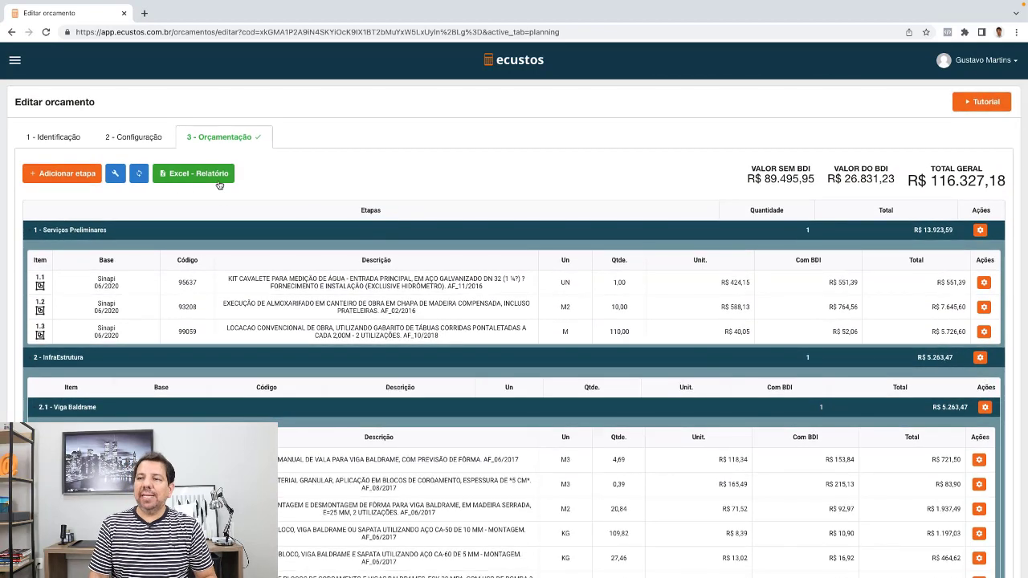
# Step: Look over the synthetic and analytical Excel report options and open the Curva ABC - Insumos settings
pyautogui.click(220, 180)
pyautogui.moveTo(213, 202)
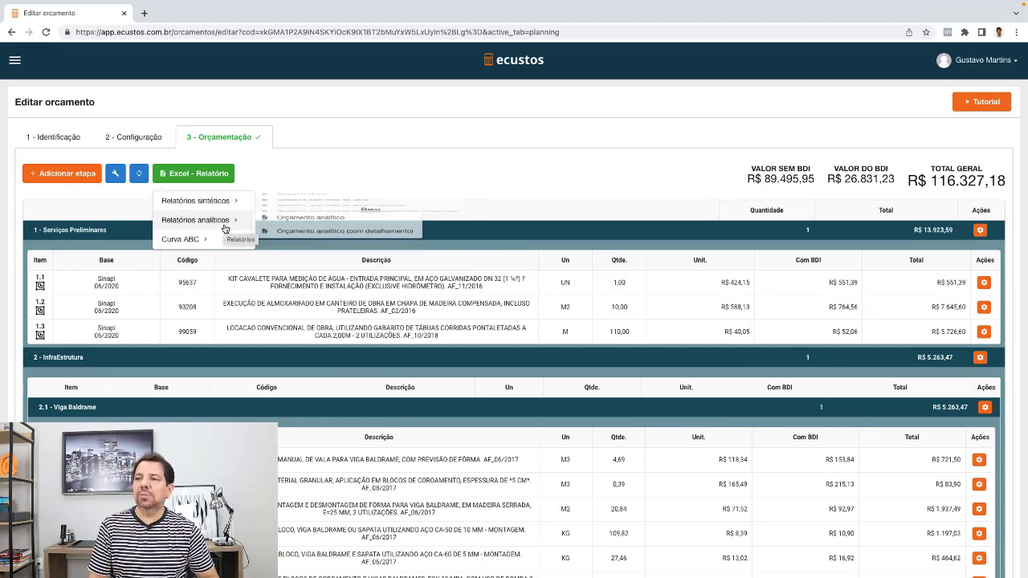
pyautogui.moveTo(229, 224)
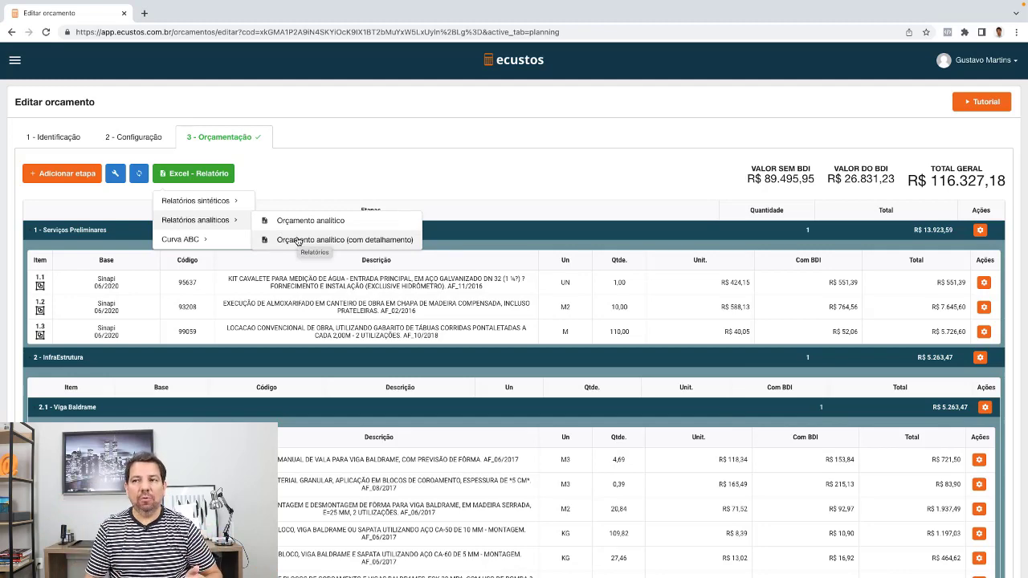
pyautogui.moveTo(186, 238)
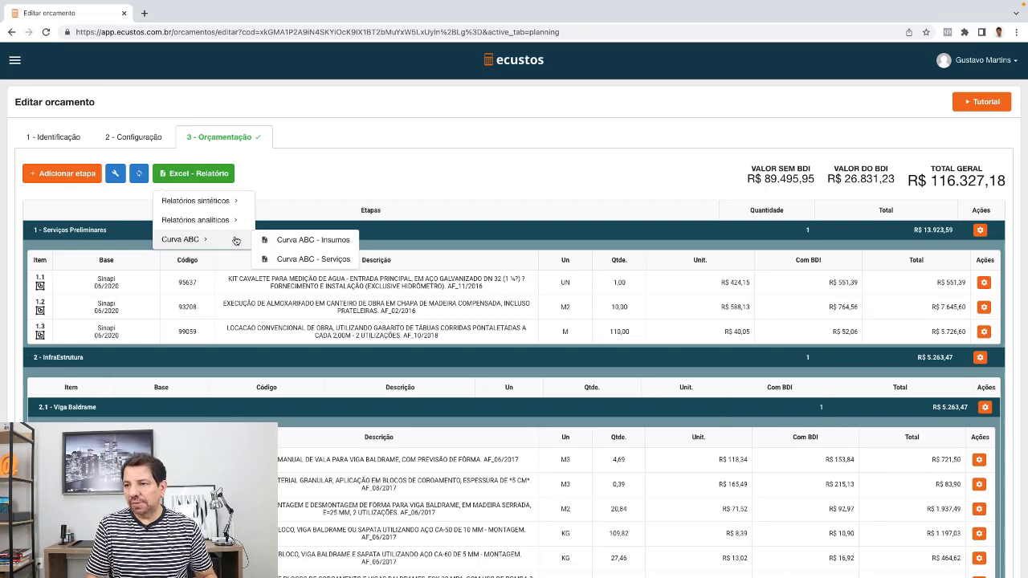
pyautogui.click(309, 241)
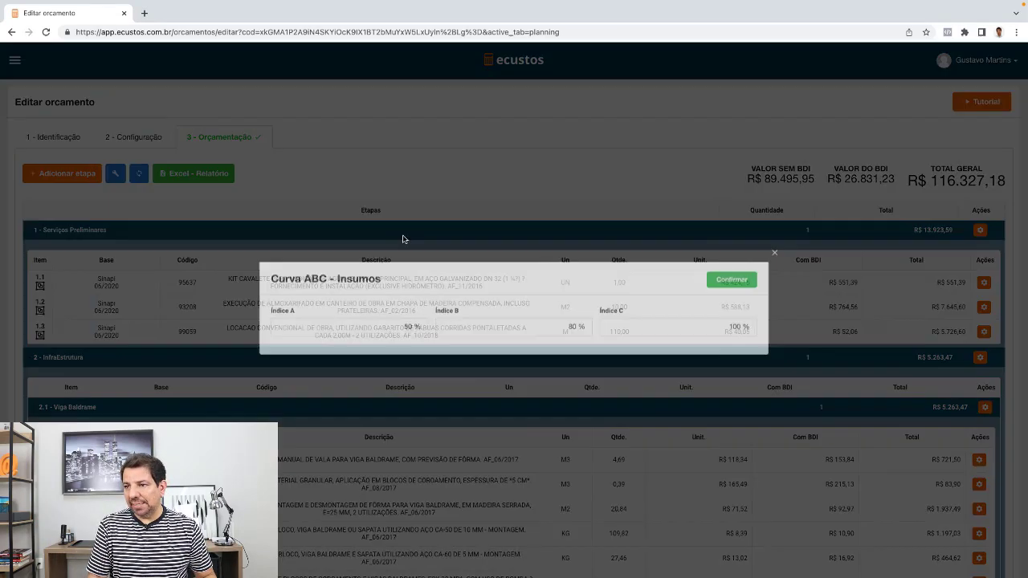
# Step: Examine the Índice A, Índice B and Índice C thresholds of the Curva ABC - Insumos report and close its settings
pyautogui.click(391, 331)
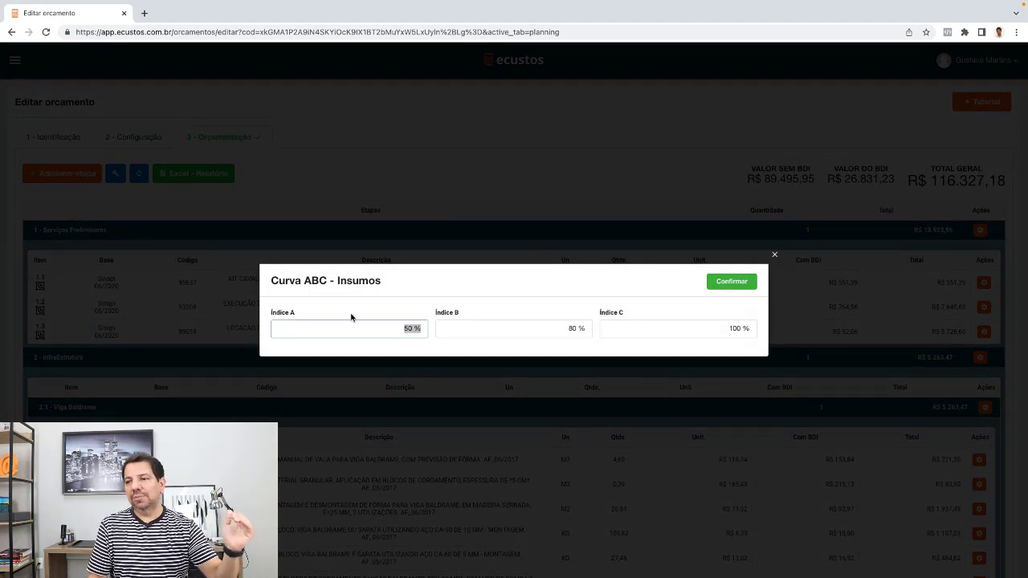
pyautogui.doubleClick(381, 328)
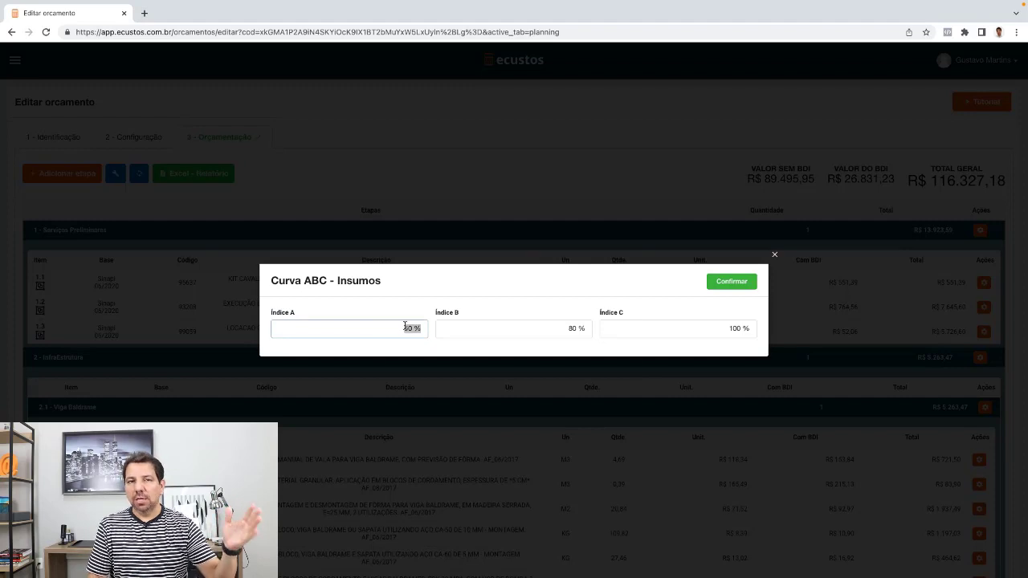
pyautogui.click(543, 324)
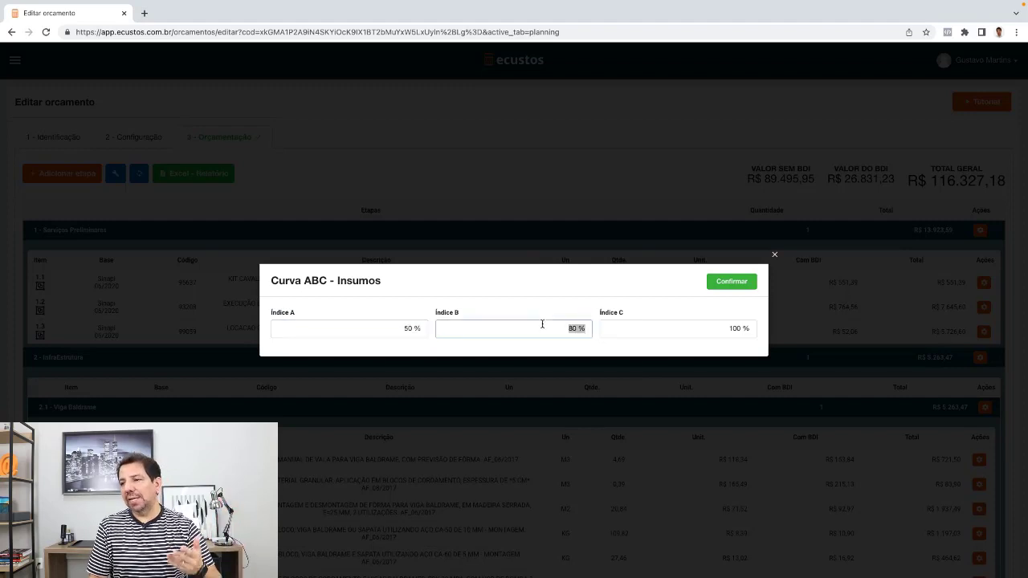
pyautogui.click(448, 314)
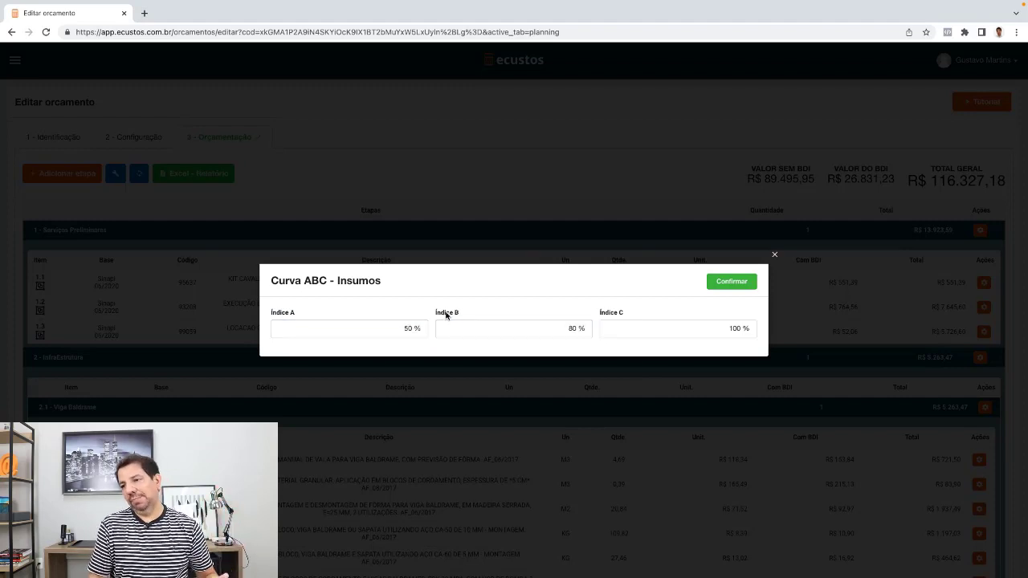
pyautogui.click(610, 325)
pyautogui.moveTo(643, 332); pyautogui.dragTo(776, 335)
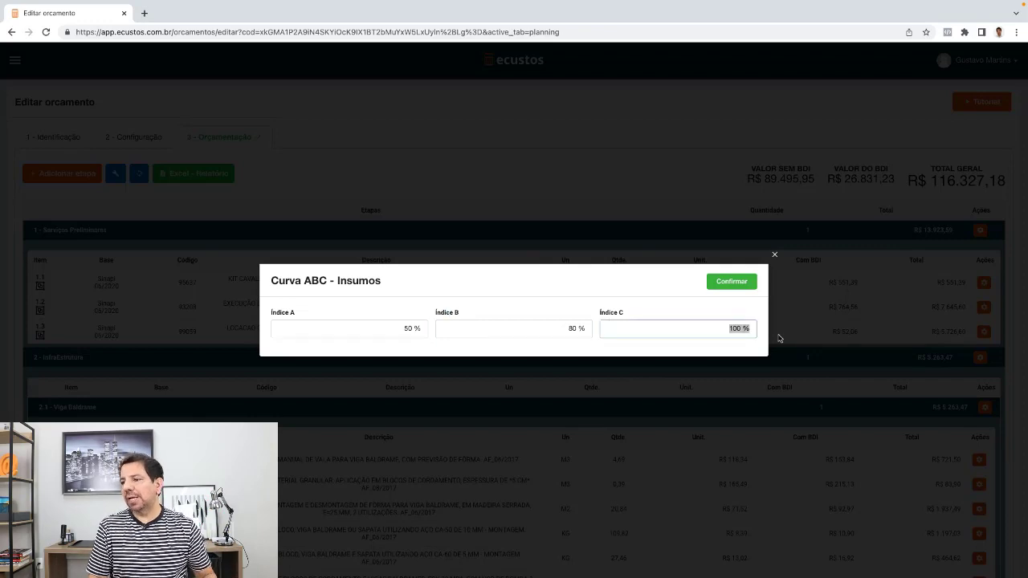
pyautogui.click(777, 336)
# Step: Generate the Curva ABC - Insumos Excel report with Índice A 50%, Índice B 80% and Índice C 100%
pyautogui.click(181, 180)
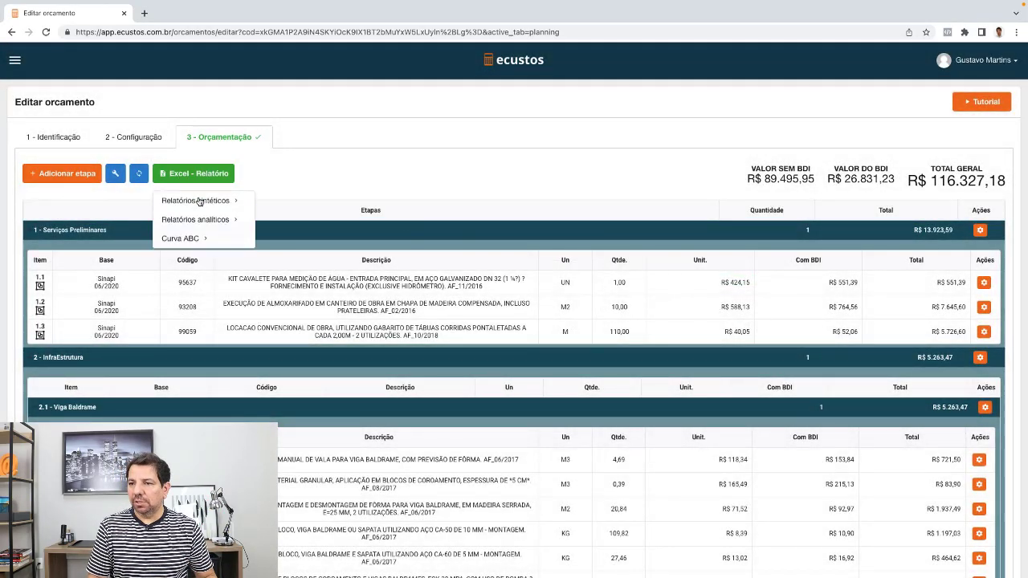
pyautogui.moveTo(213, 238)
pyautogui.click(277, 241)
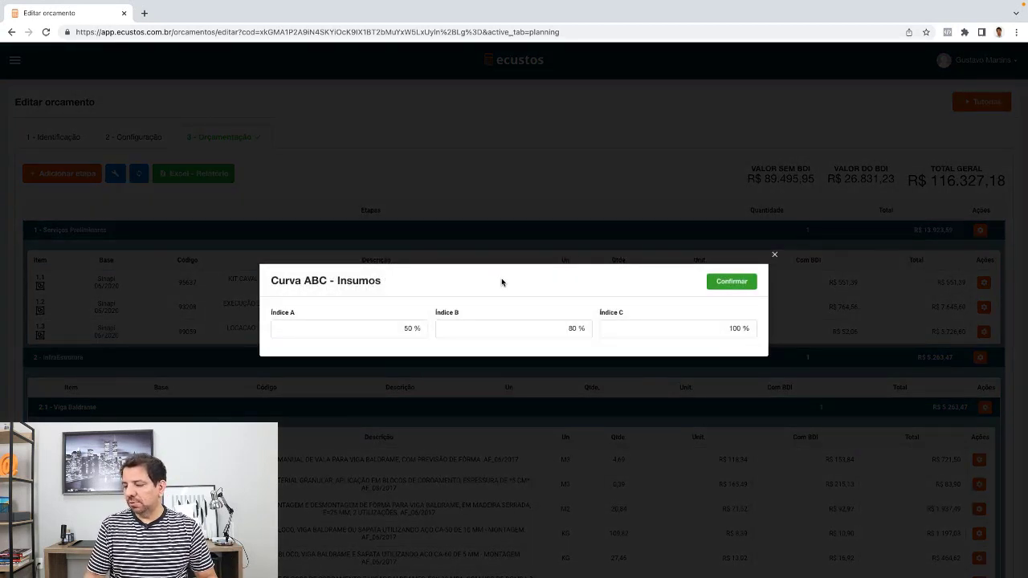
pyautogui.click(731, 282)
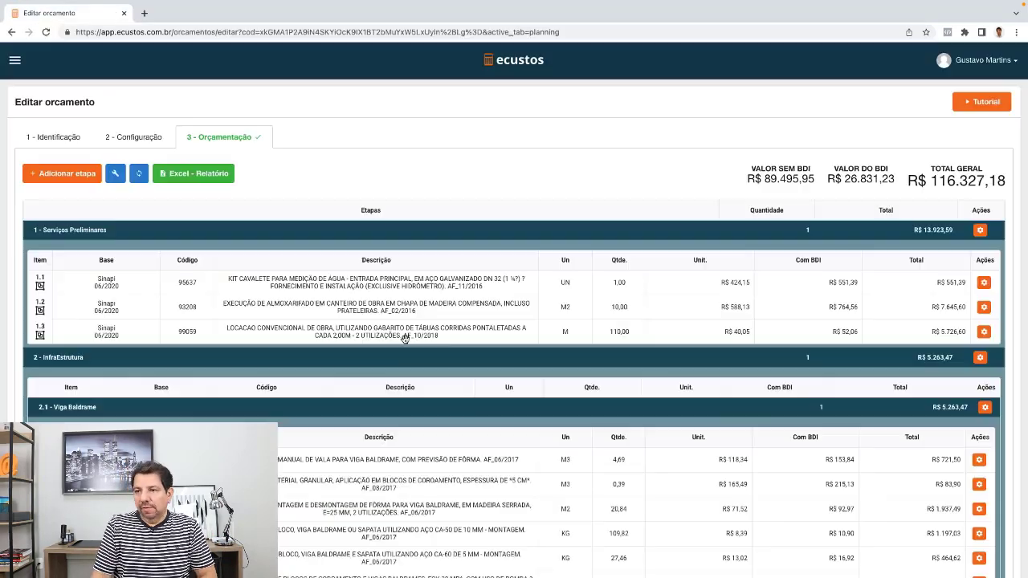
# Step: Switch to the exported Curva ABC de Insumo workbook in Excel, show it full screen and enlarge the sheet to 120%
pyautogui.moveTo(65, 3)
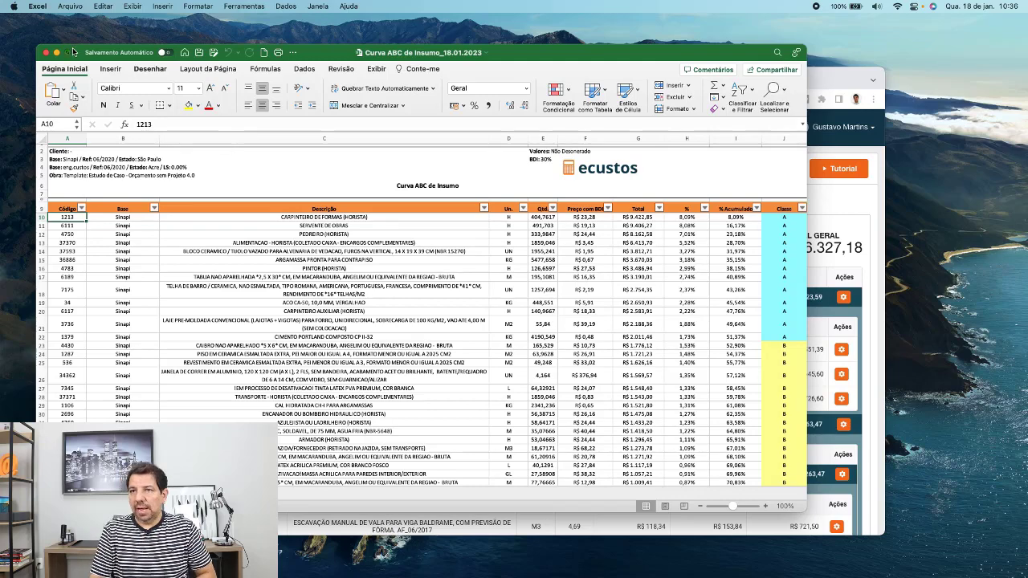
pyautogui.press('ctrl+super+f')
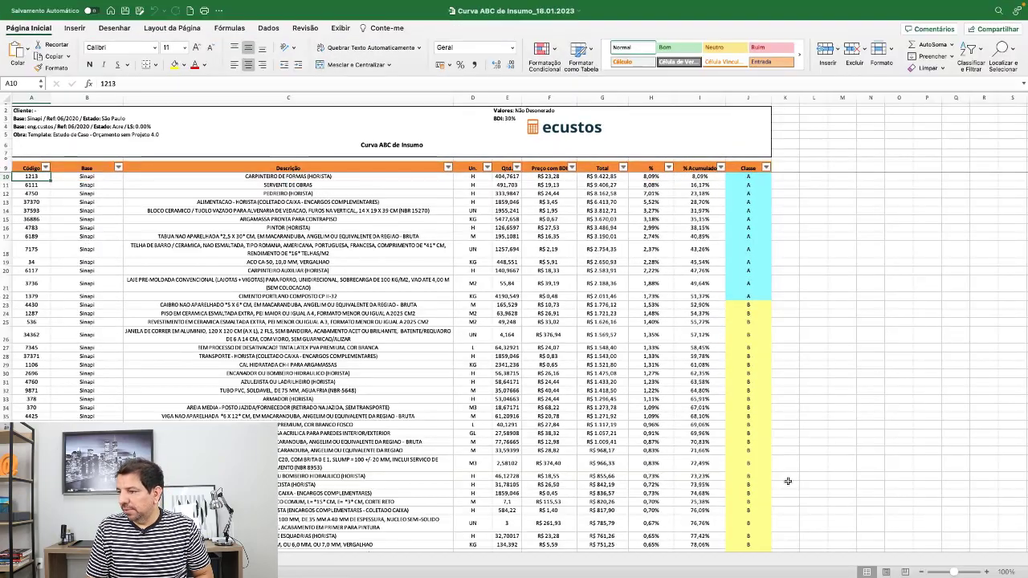
pyautogui.click(988, 572)
pyautogui.click(987, 572)
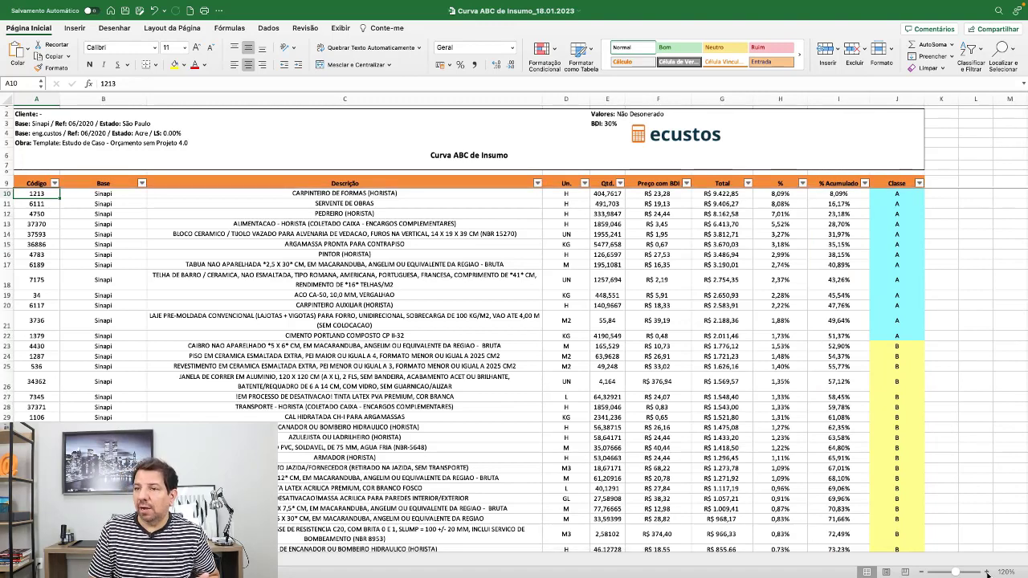
# Step: Examine the report's header, logo and first input rows, and enlarge the sheet to 130%
pyautogui.click(355, 205)
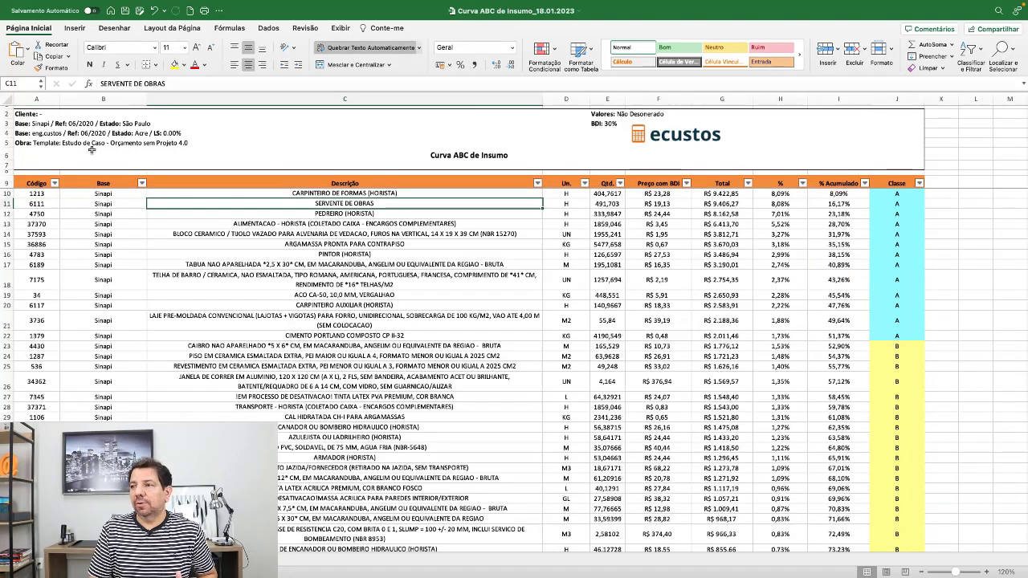
pyautogui.click(675, 136)
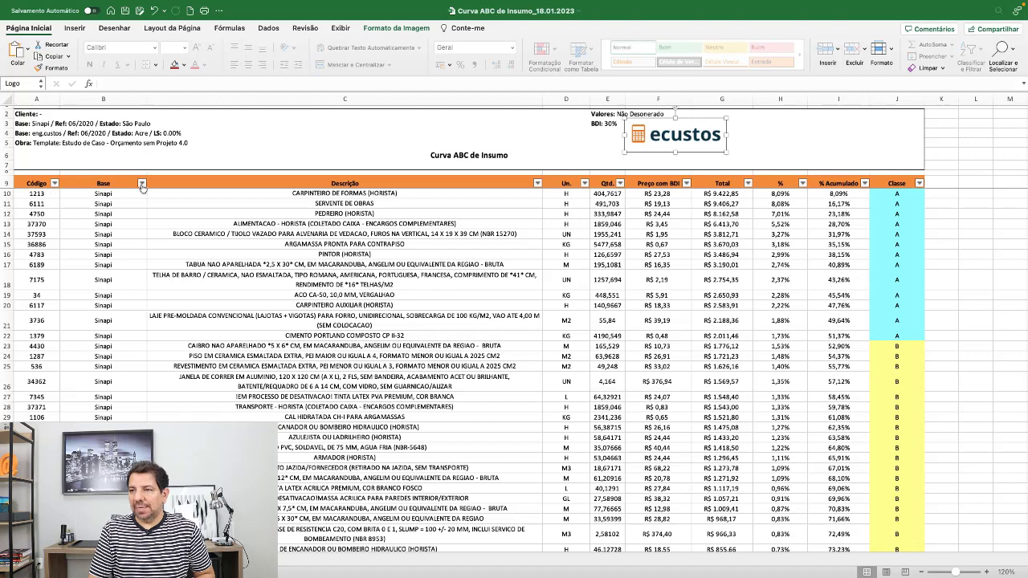
pyautogui.click(398, 195)
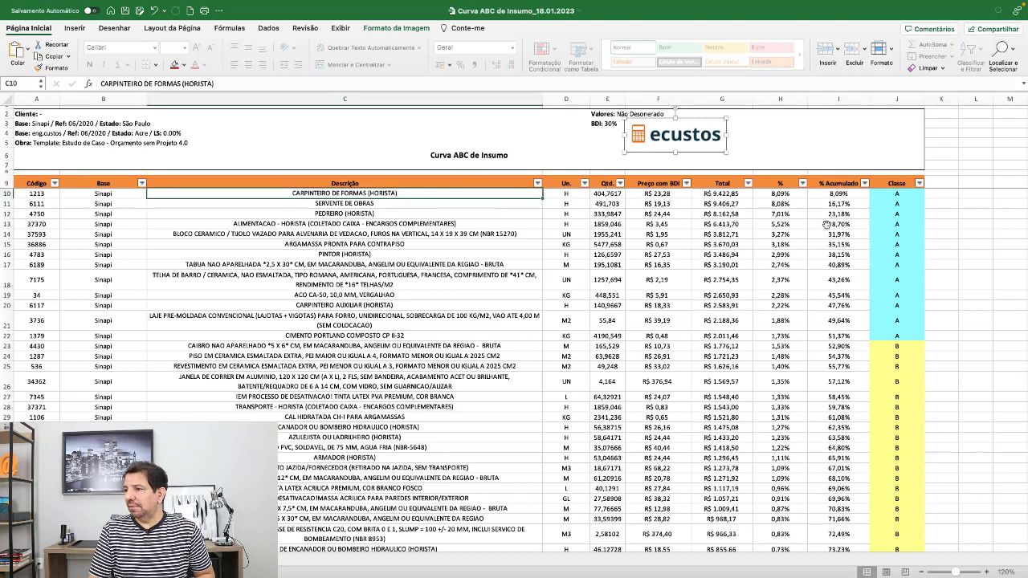
pyautogui.click(988, 573)
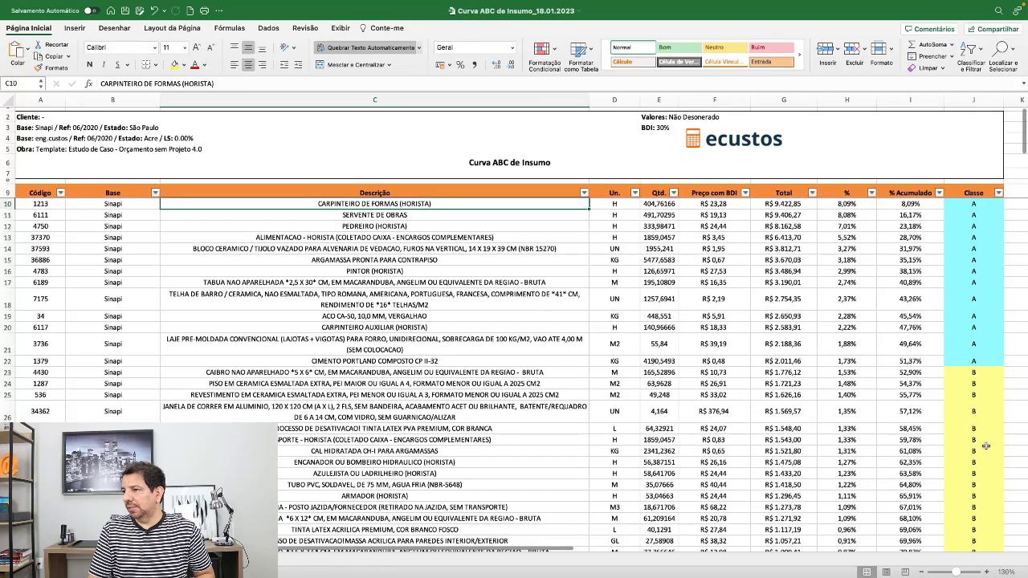
# Step: Examine the class A inputs by selecting their accumulated percentages in I10:I22 and the row 21 value
pyautogui.click(977, 205)
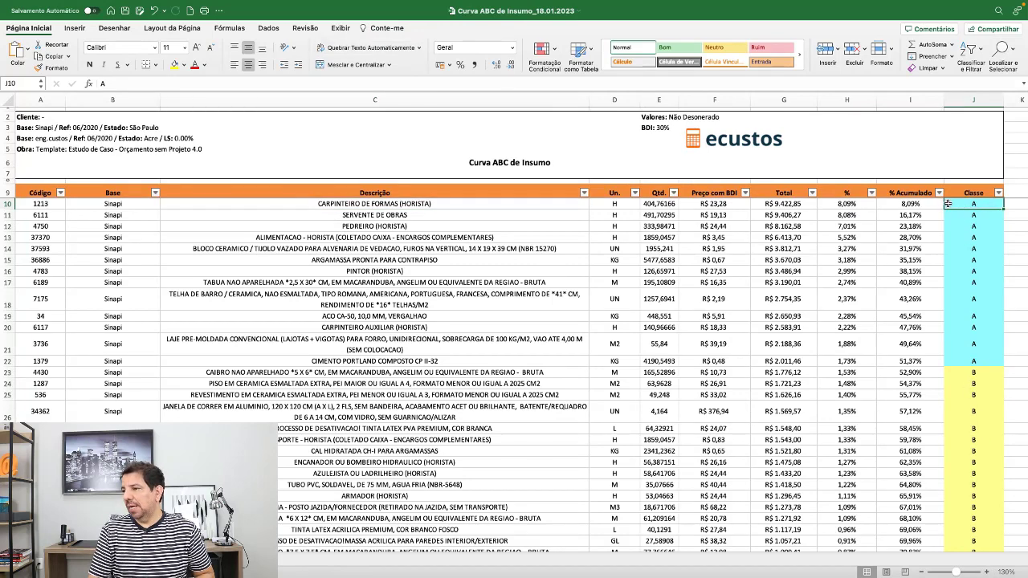
pyautogui.moveTo(910, 206); pyautogui.dragTo(918, 360)
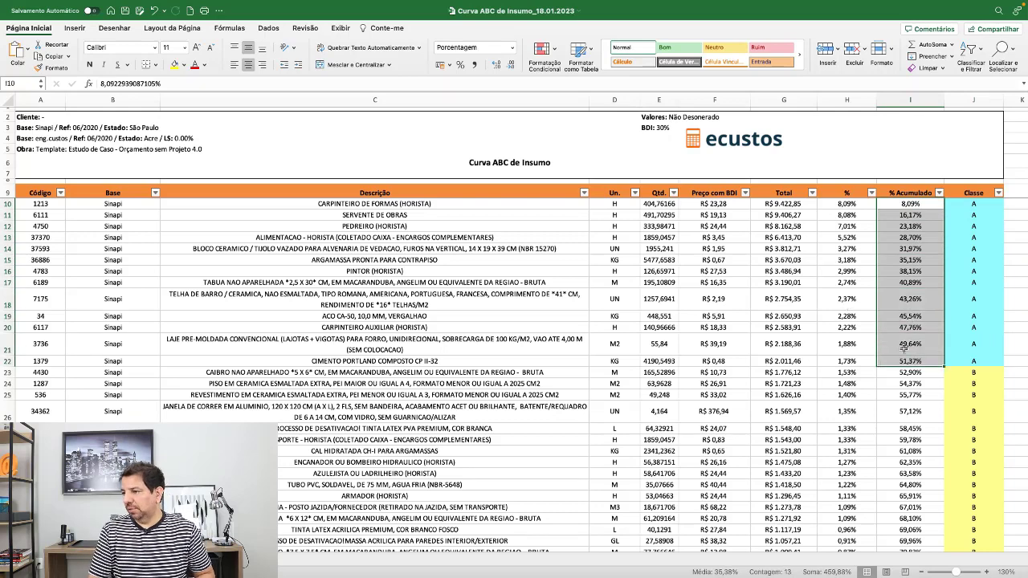
pyautogui.click(906, 347)
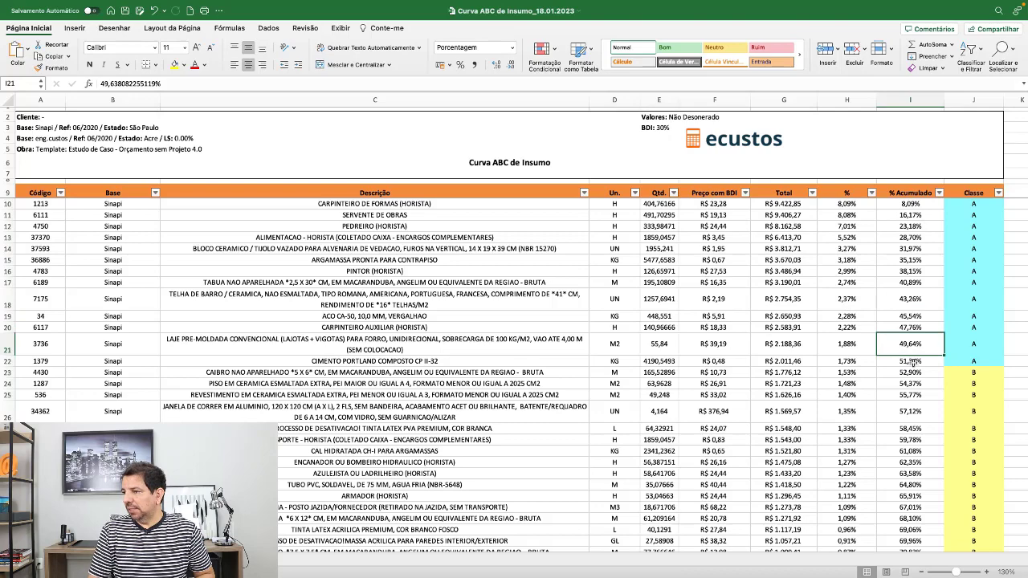
# Step: Examine the class B accumulated percentages from row 23 down to the start of class C, and return to the first rows
pyautogui.scroll(-2, 913, 362)
pyautogui.moveTo(916, 331); pyautogui.dragTo(908, 461)
pyautogui.scroll(-5, 922, 460)
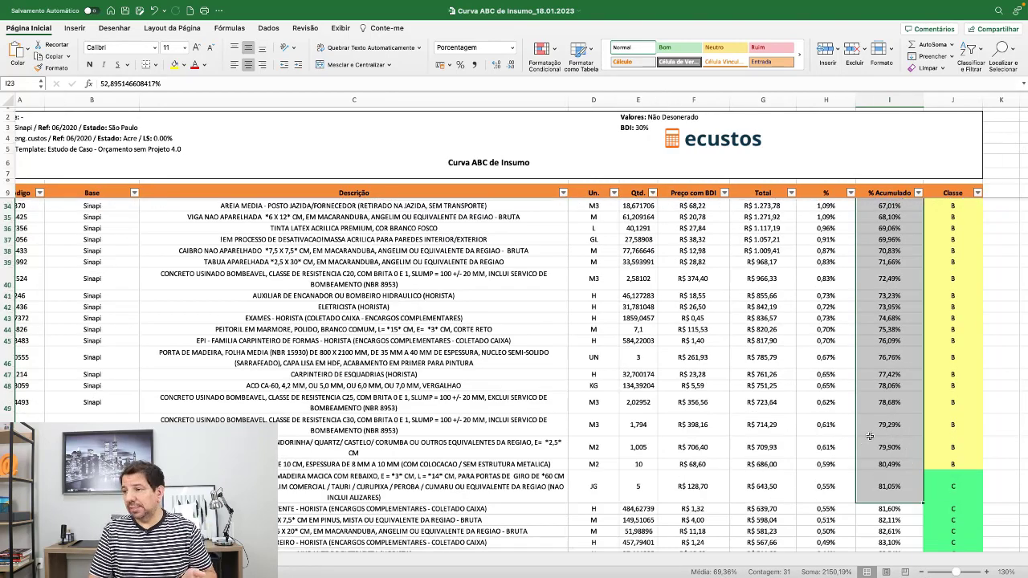
pyautogui.scroll(2, 835, 443)
pyautogui.scroll(7, 835, 443)
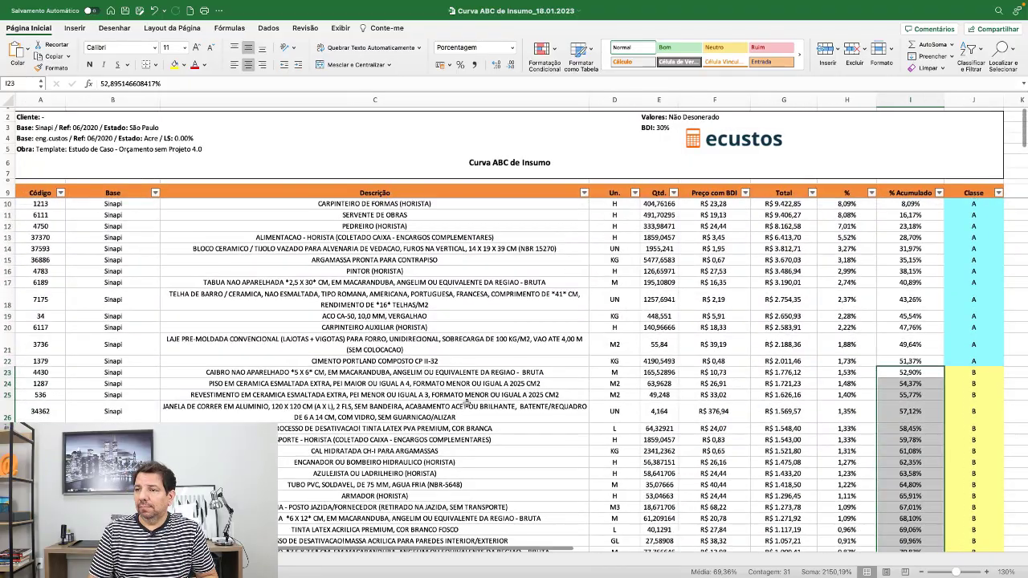
# Step: Select every input row from row 10 to the end of the list, look back through them and clear the selection
pyautogui.moveTo(9, 204); pyautogui.dragTo(22, 577)
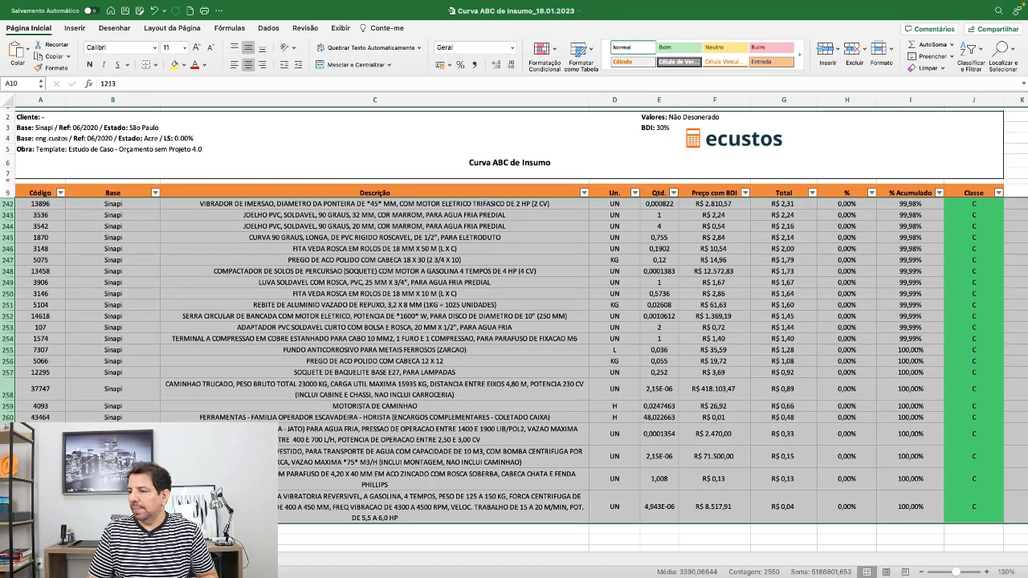
pyautogui.scroll(8, 325, 473)
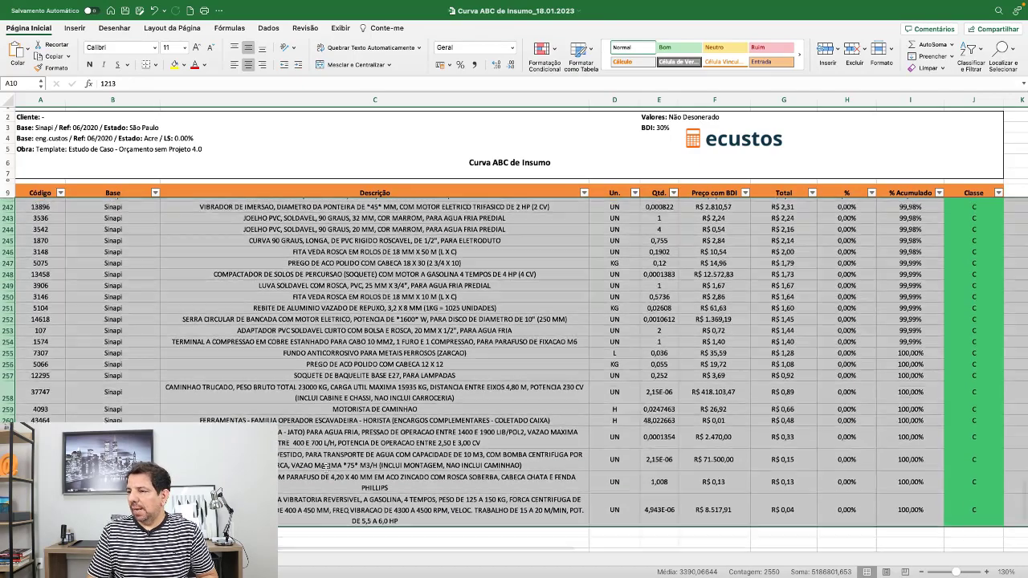
pyautogui.scroll(20, 324, 470)
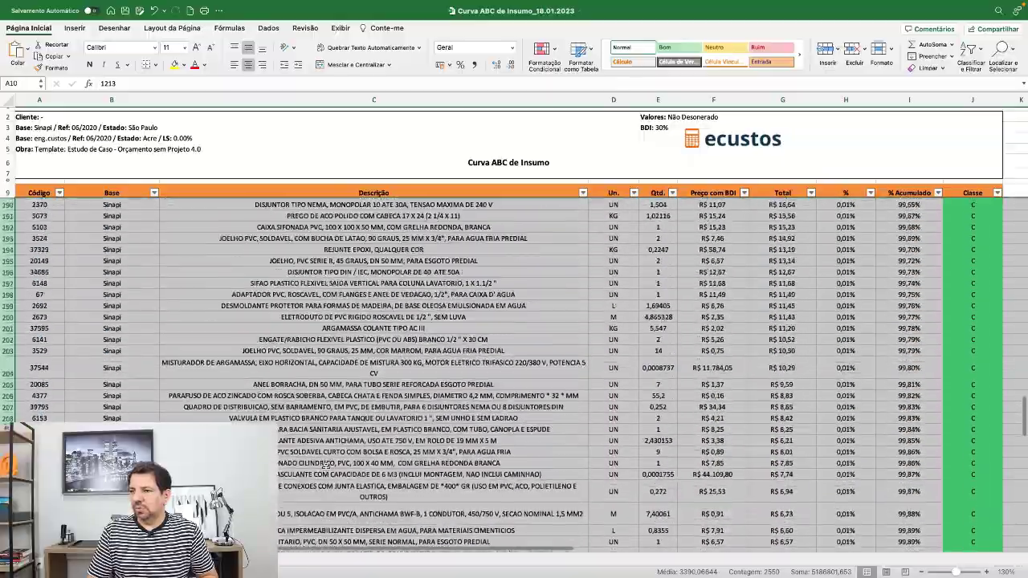
pyautogui.scroll(20, 326, 469)
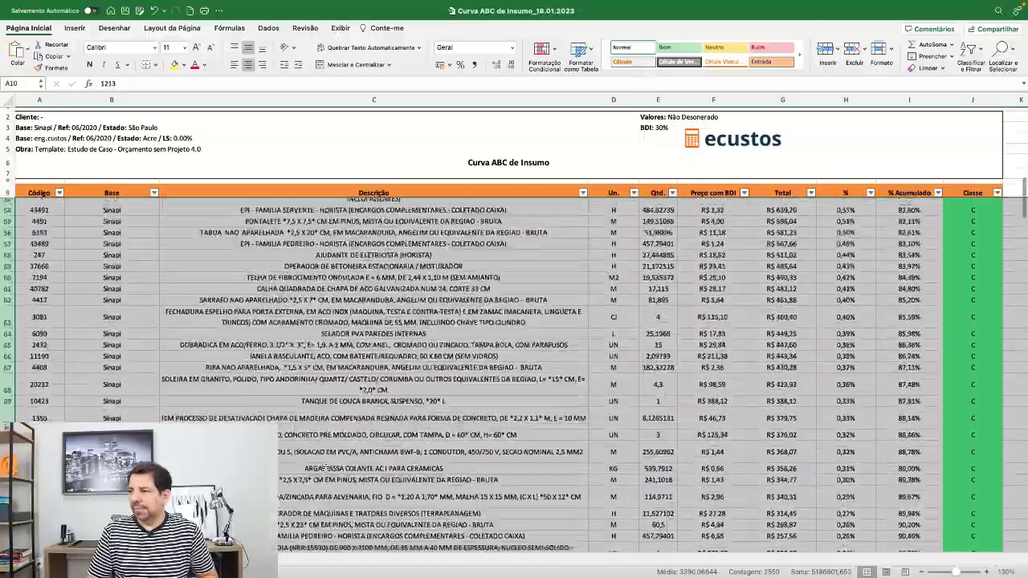
pyautogui.scroll(5, 325, 469)
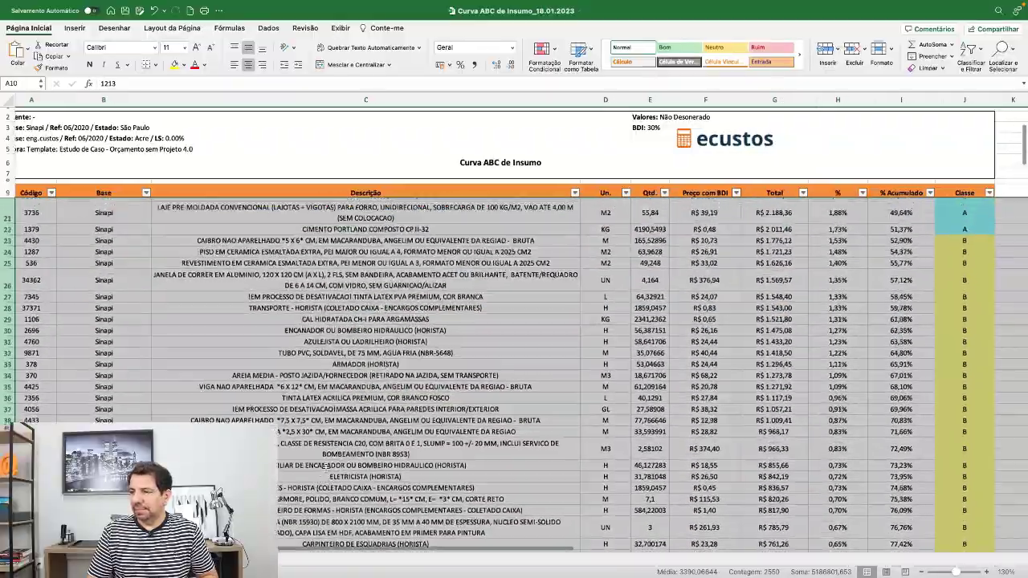
pyautogui.click(521, 388)
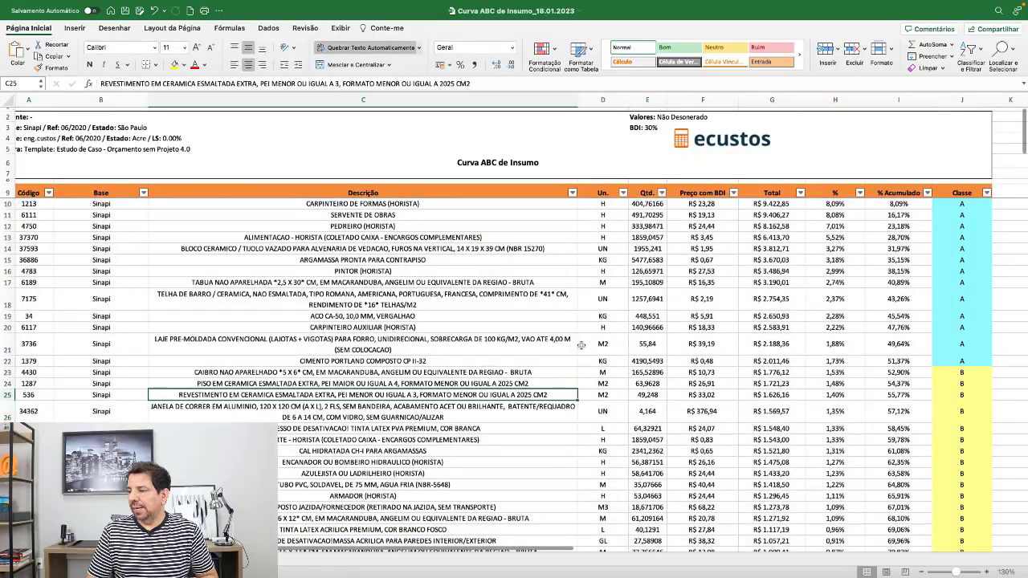
# Step: Find the last class B input in row 52 and select rows 10 to 52 to review all class A and B inputs
pyautogui.scroll(-12, 823, 212)
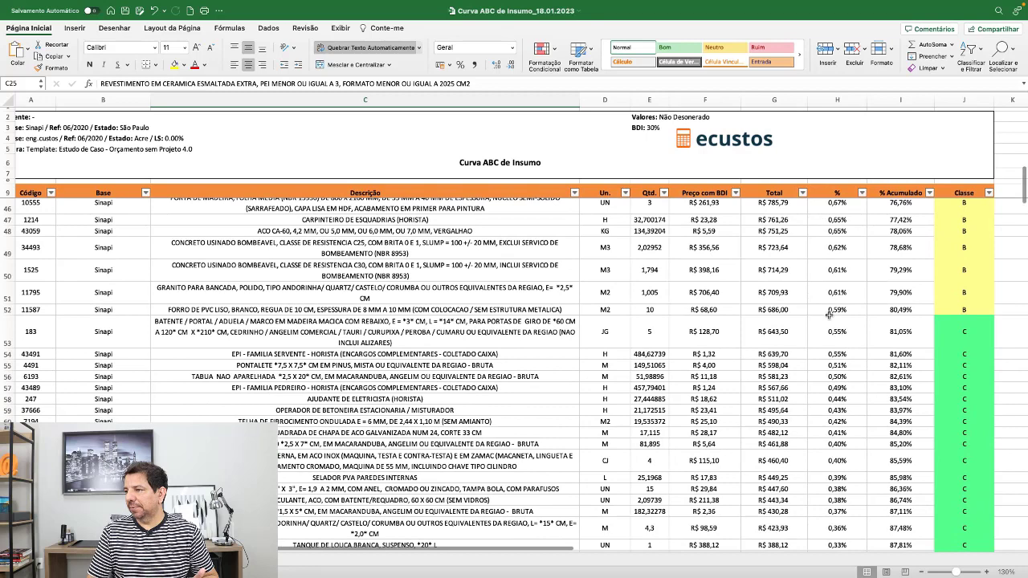
pyautogui.click(891, 311)
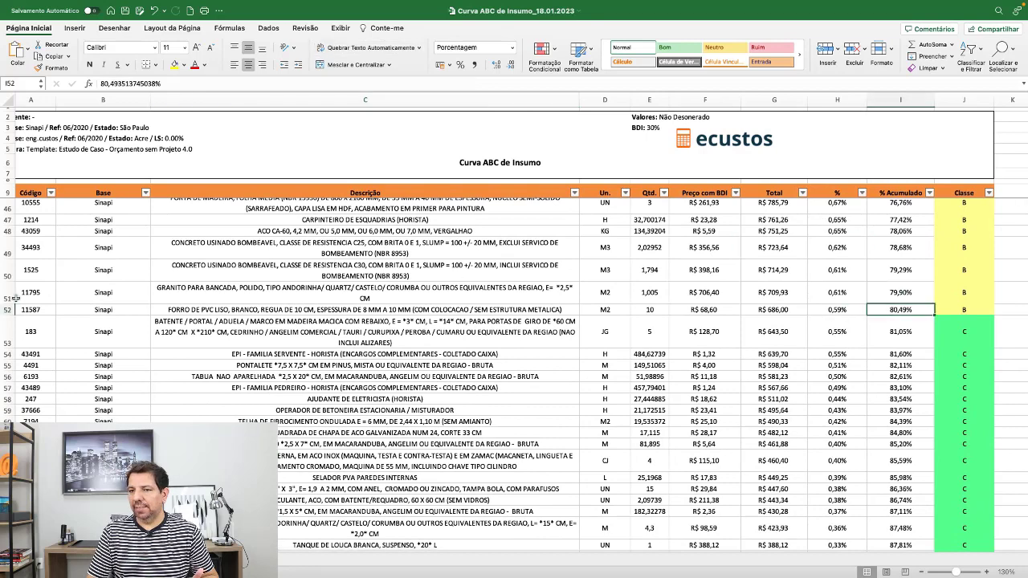
pyautogui.moveTo(8, 310); pyautogui.dragTo(10, 204)
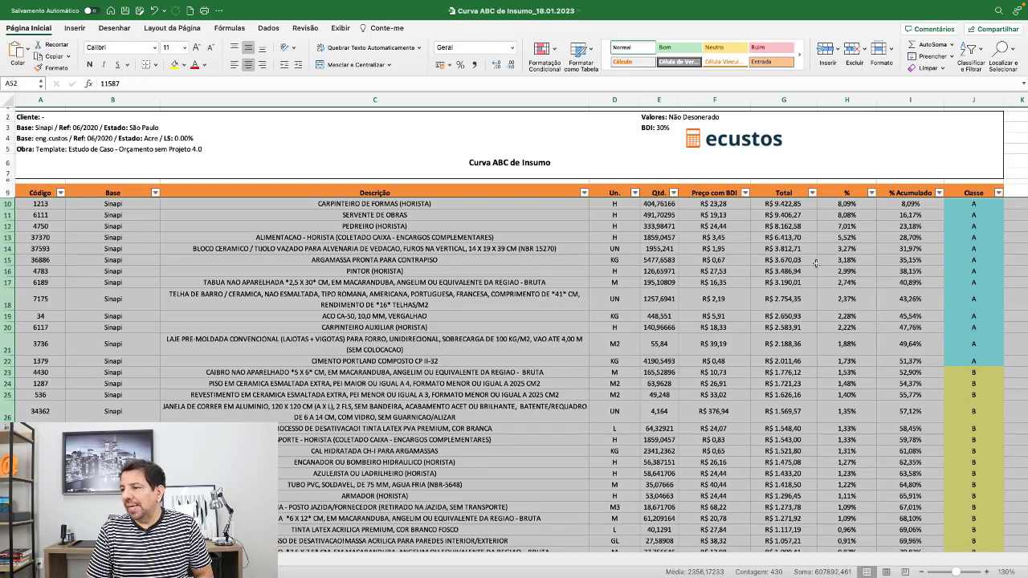
pyautogui.scroll(-7, 817, 277)
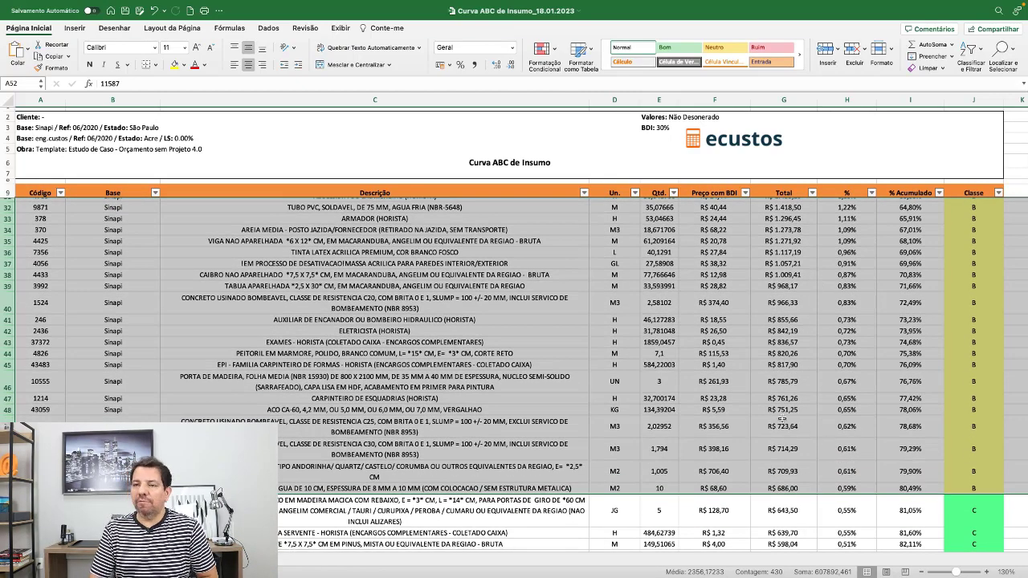
pyautogui.scroll(7, 772, 410)
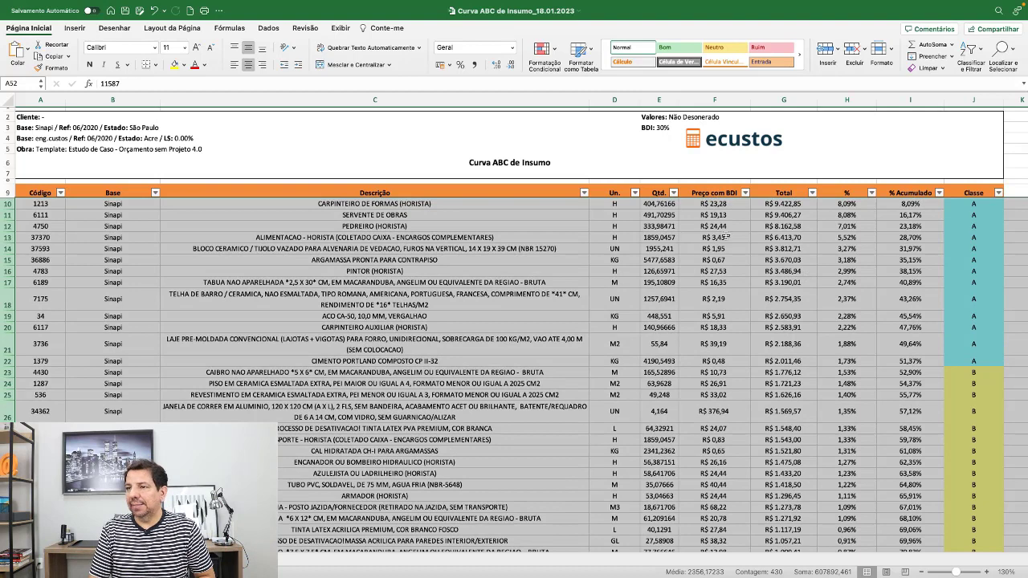
# Step: Clear the row selection and examine the descriptions, totals and percentages of the labour inputs in rows 10 to 12
pyautogui.click(726, 237)
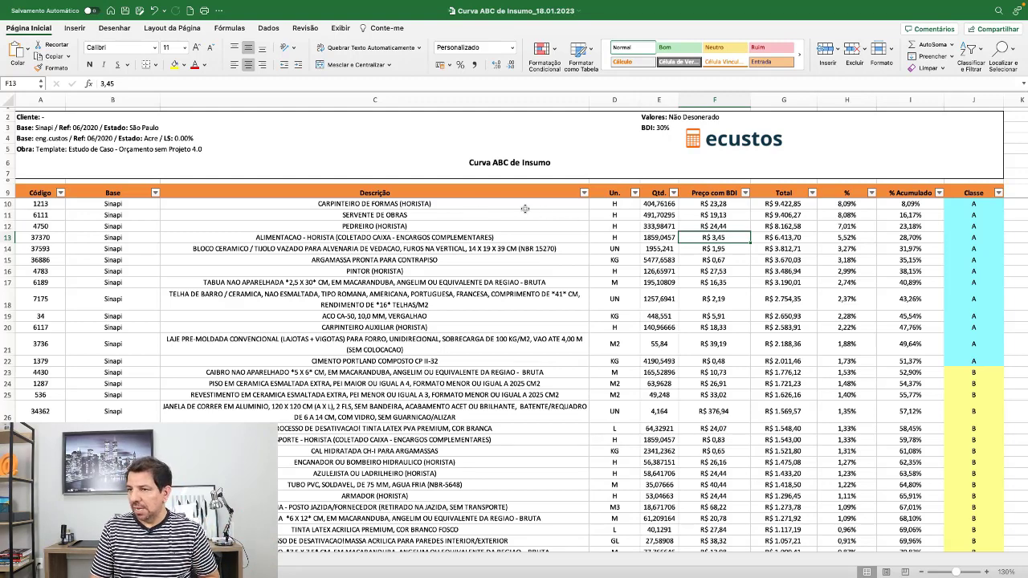
pyautogui.click(439, 203)
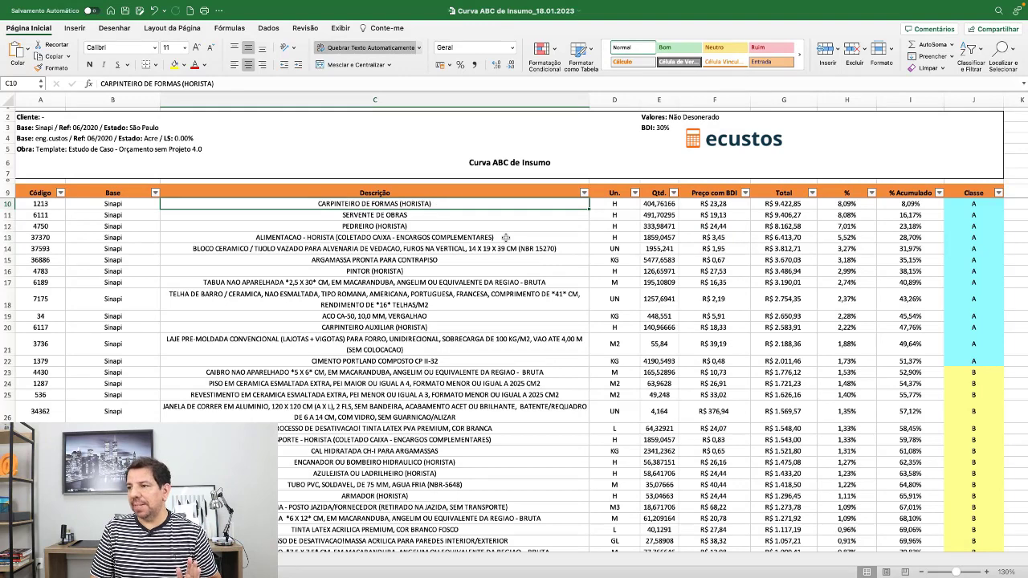
pyautogui.click(463, 216)
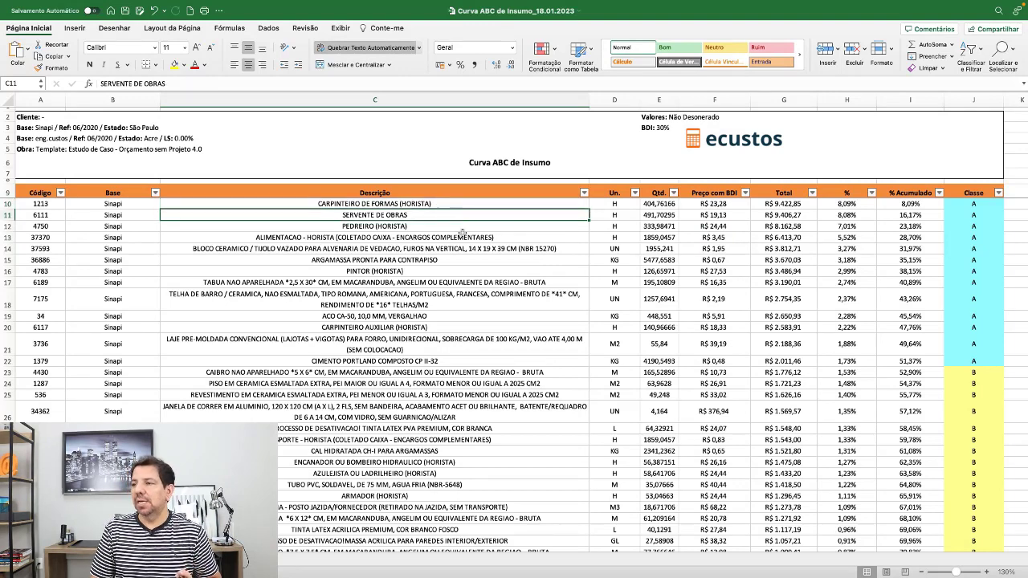
pyautogui.click(792, 217)
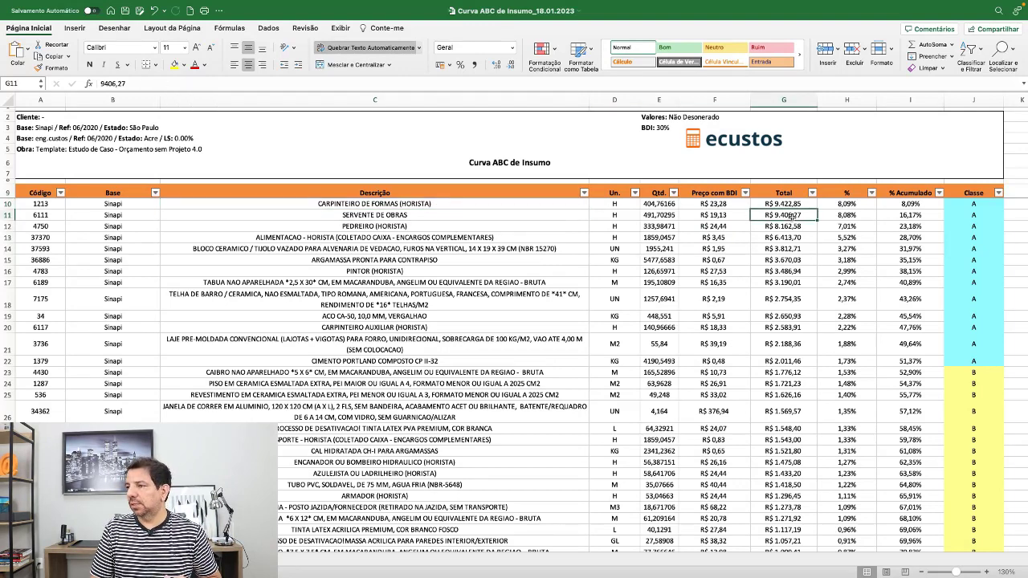
pyautogui.click(794, 205)
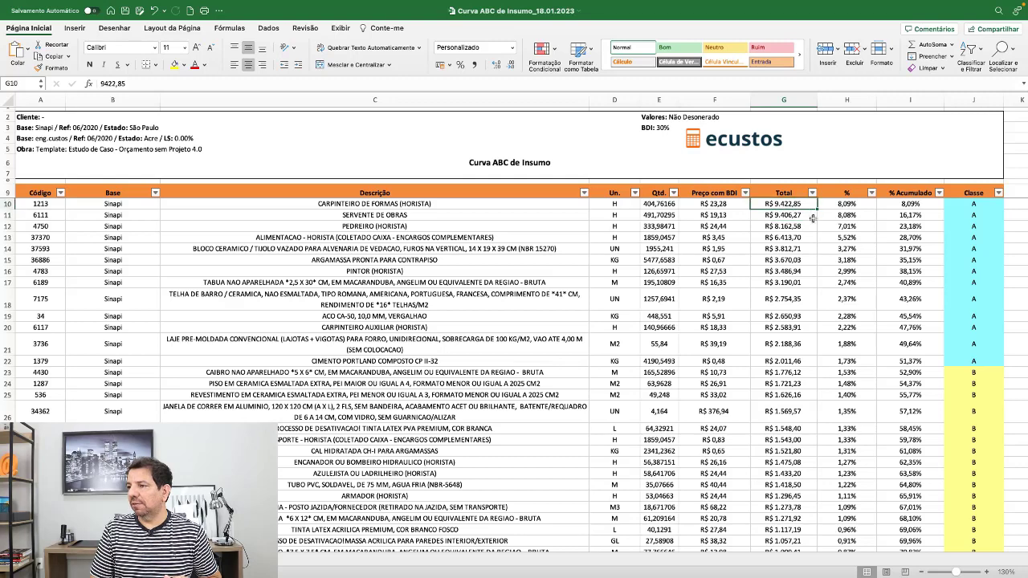
pyautogui.click(841, 206)
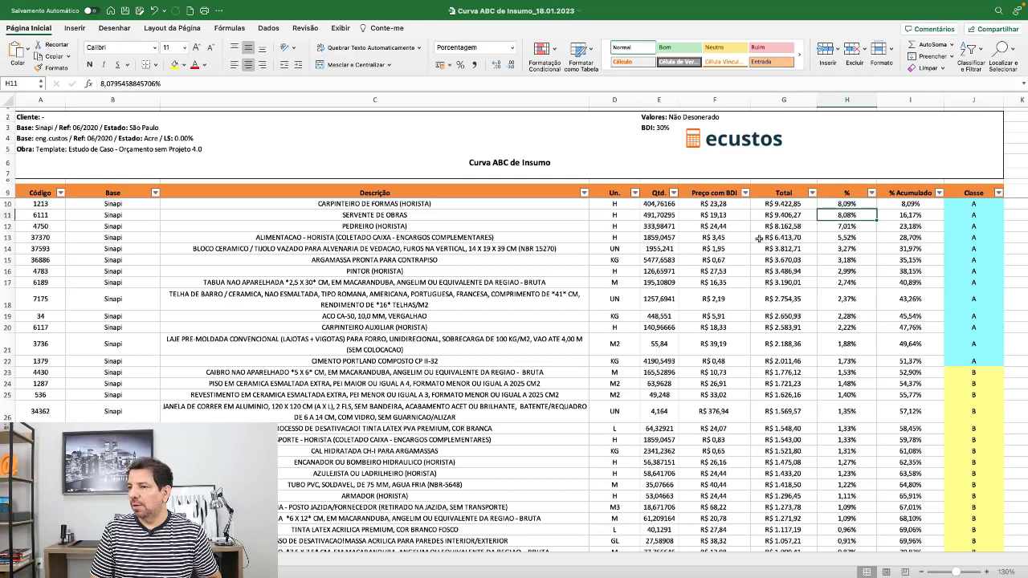
pyautogui.click(443, 228)
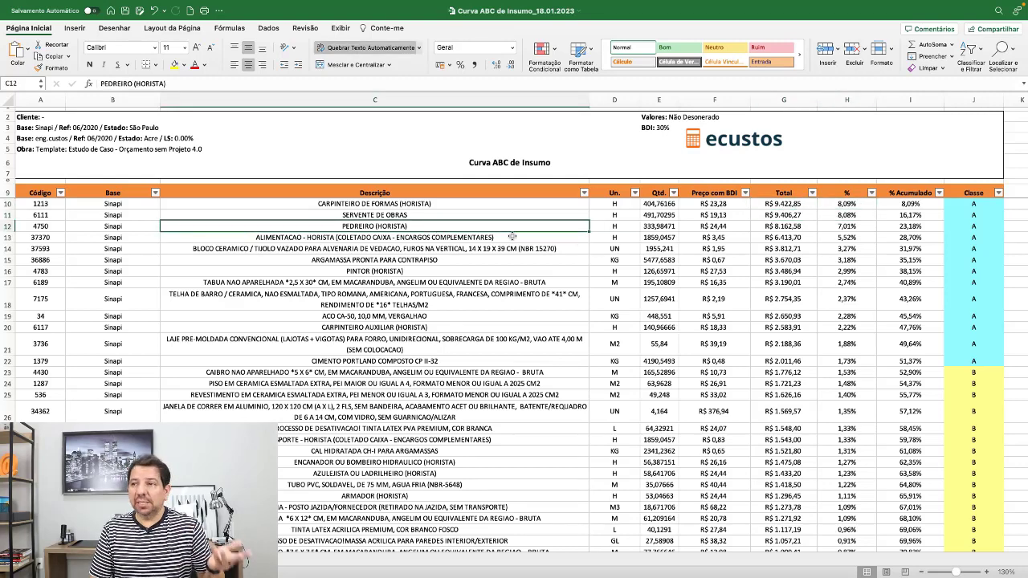
pyautogui.click(794, 228)
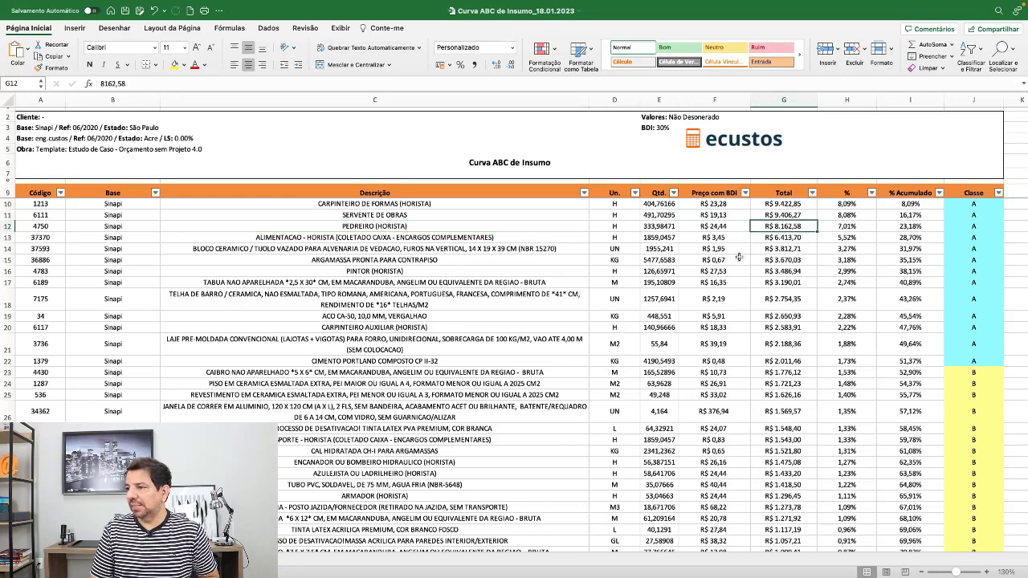
# Step: Examine the hourly food input in row 13 and the ceramic block's description, total and percentages in row 14
pyautogui.click(408, 239)
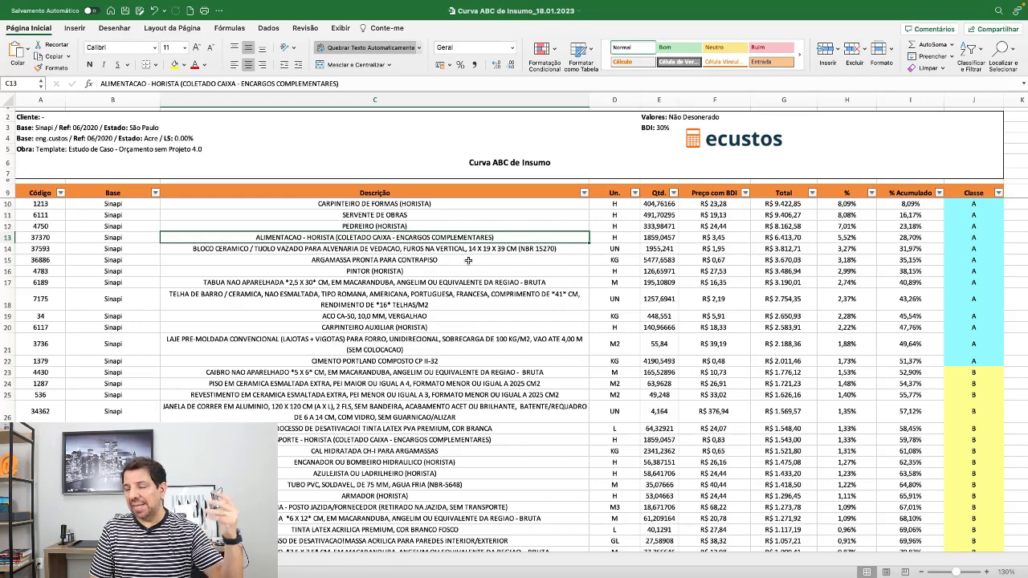
pyautogui.click(469, 250)
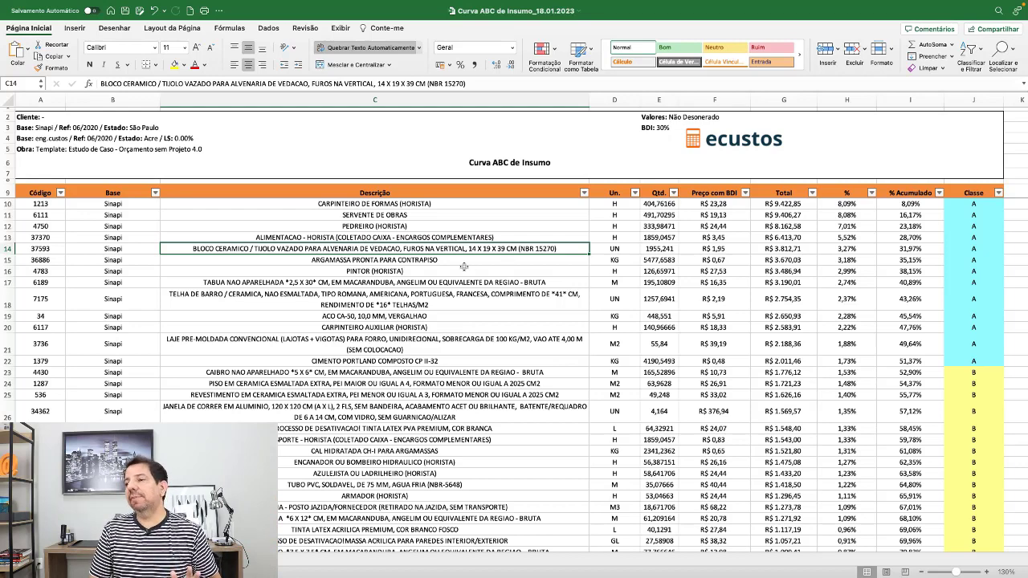
pyautogui.click(797, 248)
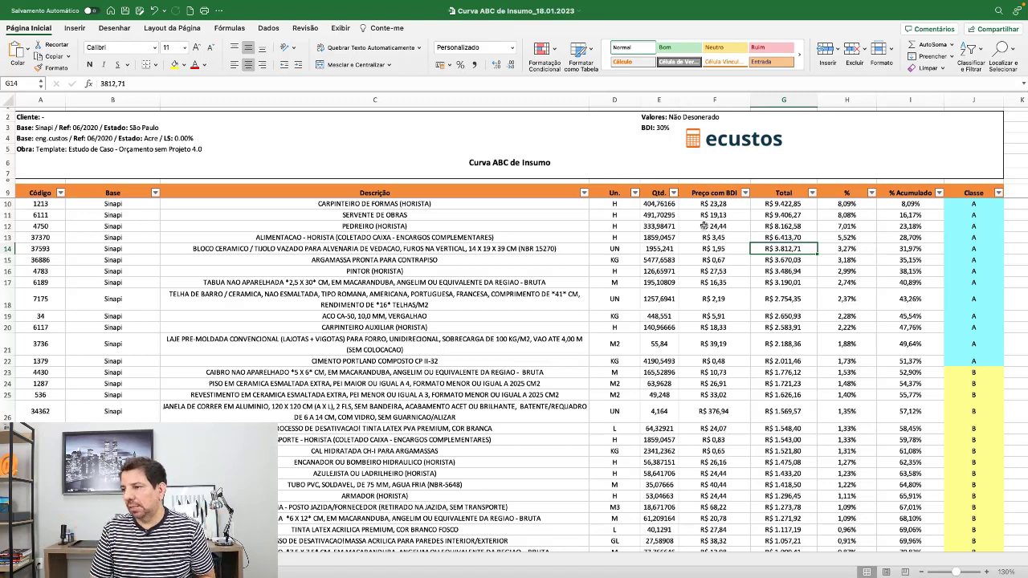
pyautogui.click(848, 248)
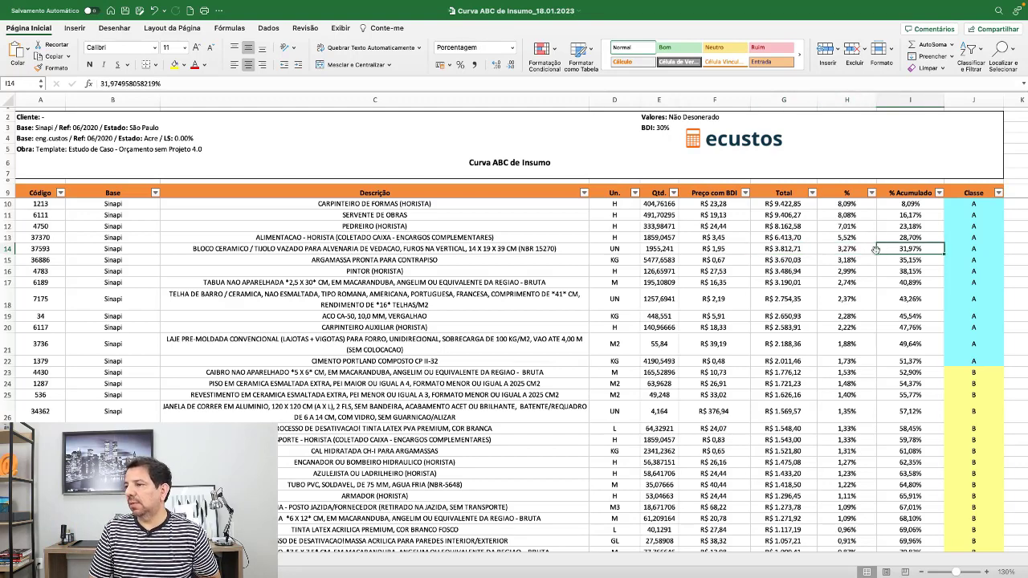
pyautogui.click(463, 249)
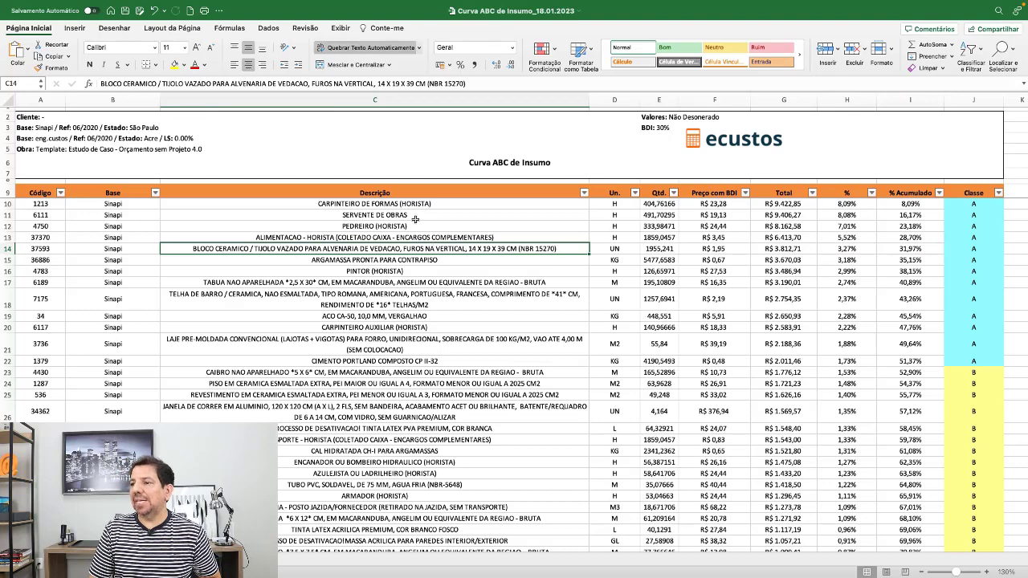
# Step: Filter the Un. column to show only the inputs measured in H
pyautogui.click(634, 193)
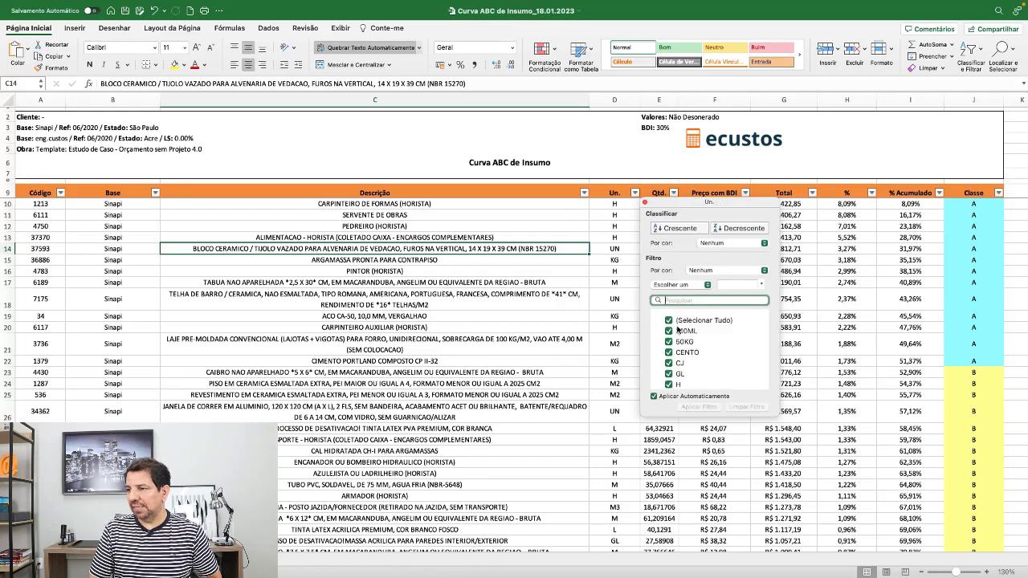
pyautogui.click(682, 320)
pyautogui.click(675, 385)
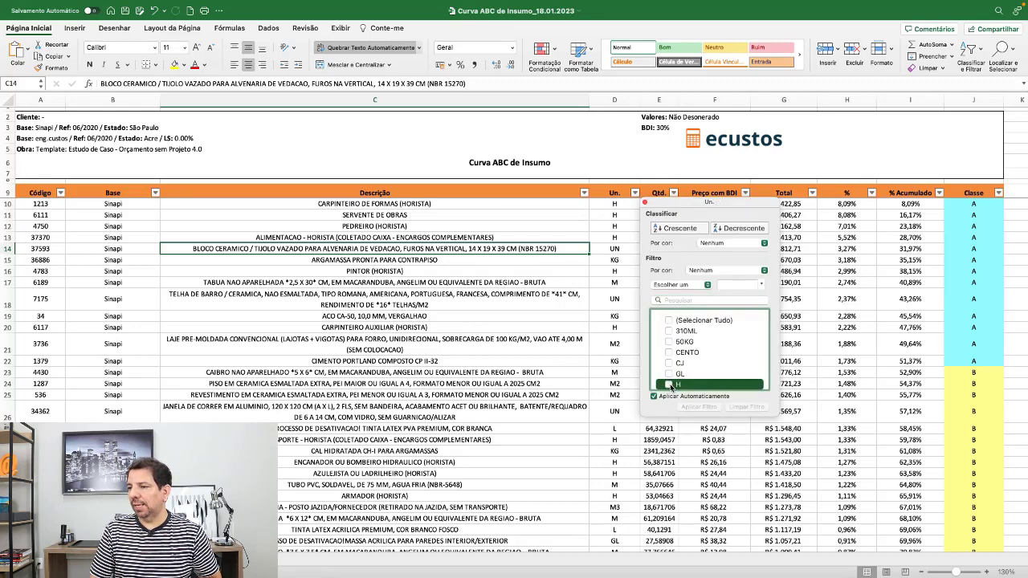
pyautogui.scroll(-3, 692, 359)
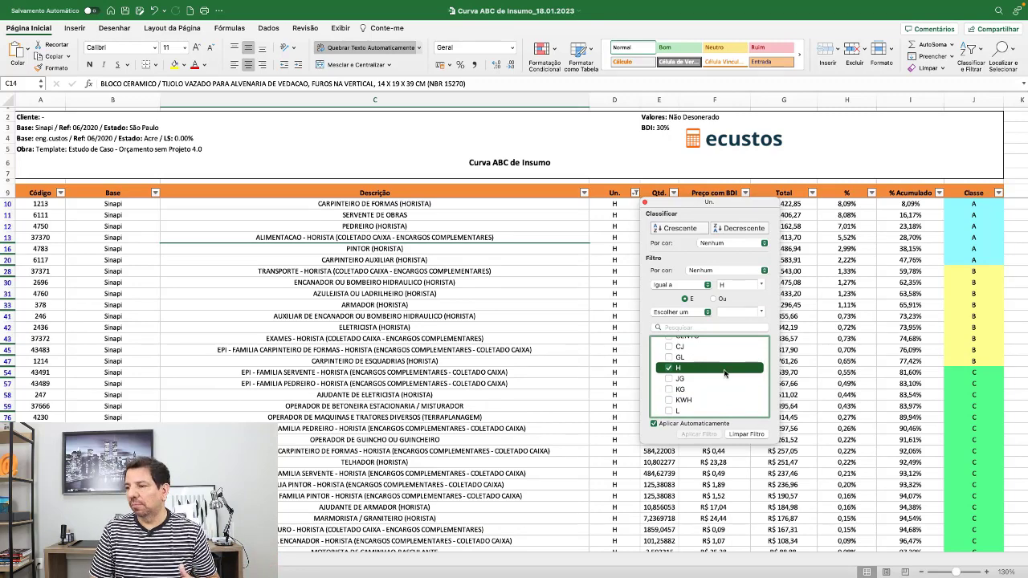
pyautogui.click(643, 203)
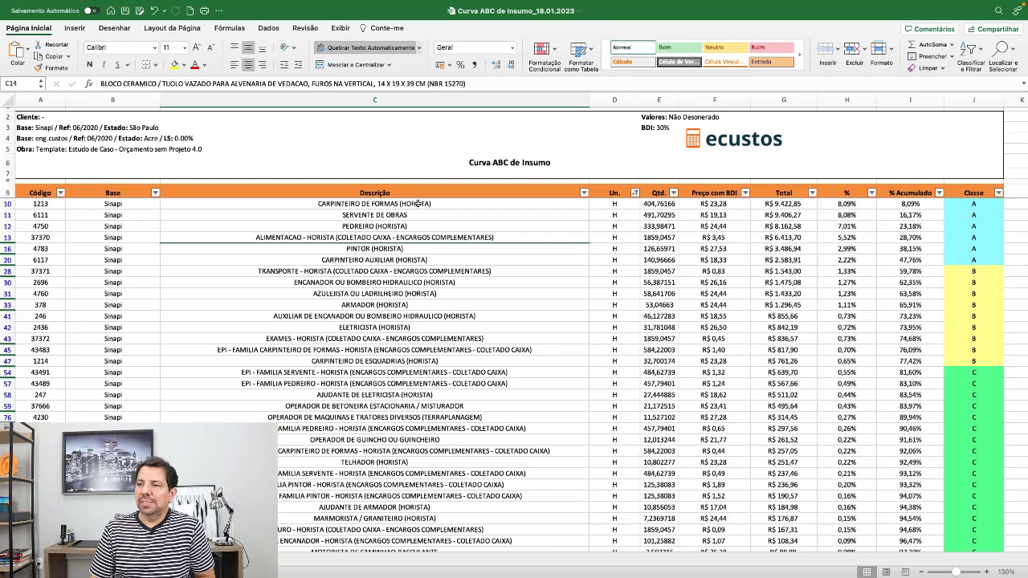
# Step: Review the filtered hourly inputs by selecting their descriptions from C10 down and their totals from G10 down, and clear the selection
pyautogui.moveTo(404, 203); pyautogui.dragTo(442, 507)
pyautogui.scroll(-1, 442, 286)
pyautogui.scroll(1, 441, 287)
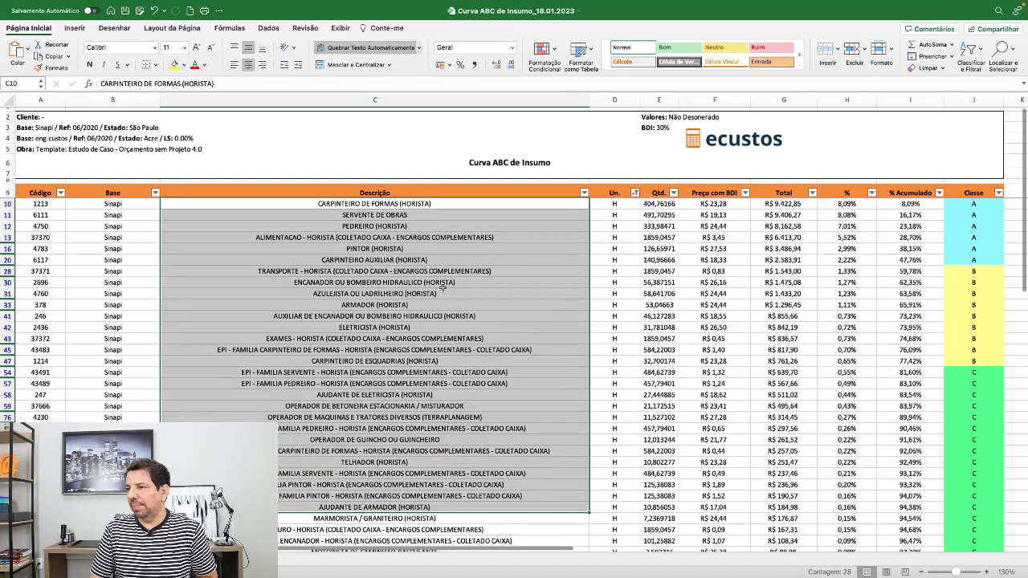
pyautogui.click(782, 204)
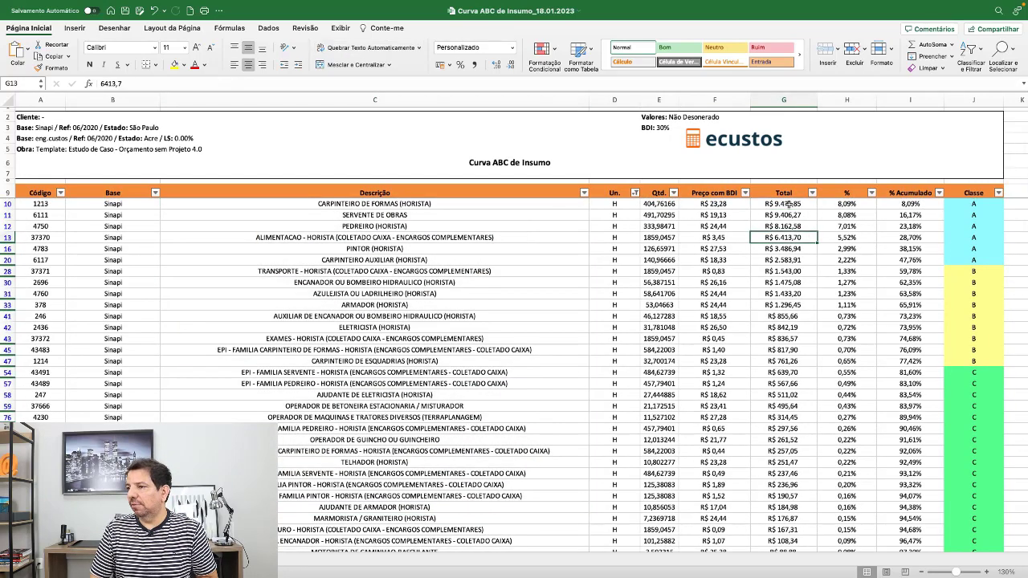
pyautogui.moveTo(782, 204); pyautogui.dragTo(806, 531)
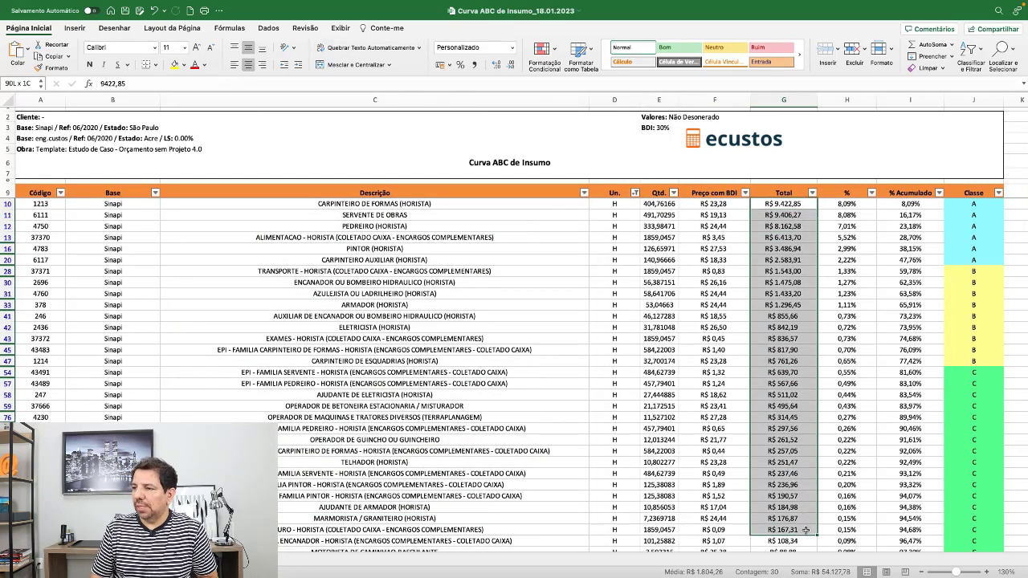
pyautogui.click(615, 406)
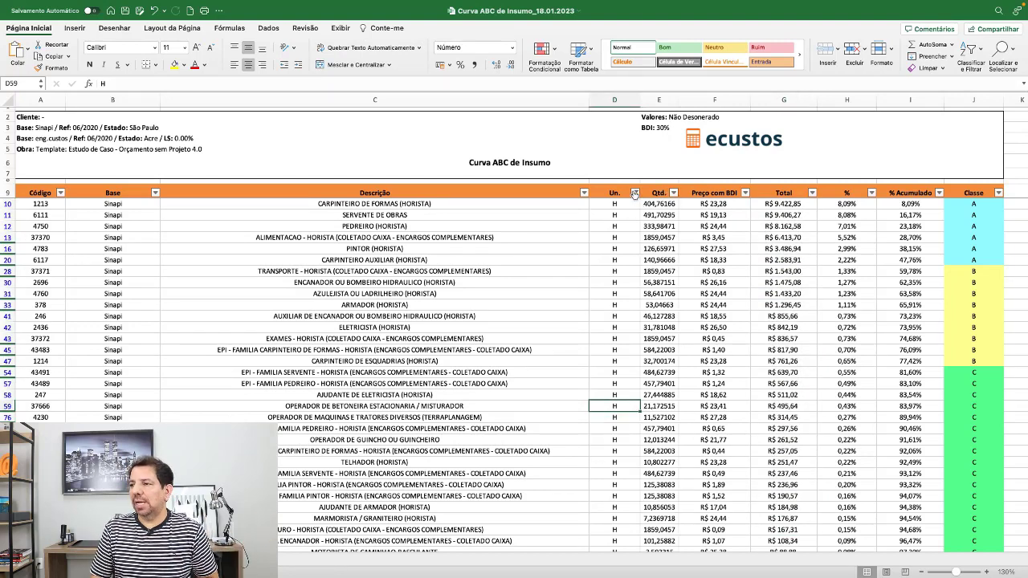
# Step: Change the Un. column filter to include every unit except H
pyautogui.click(635, 194)
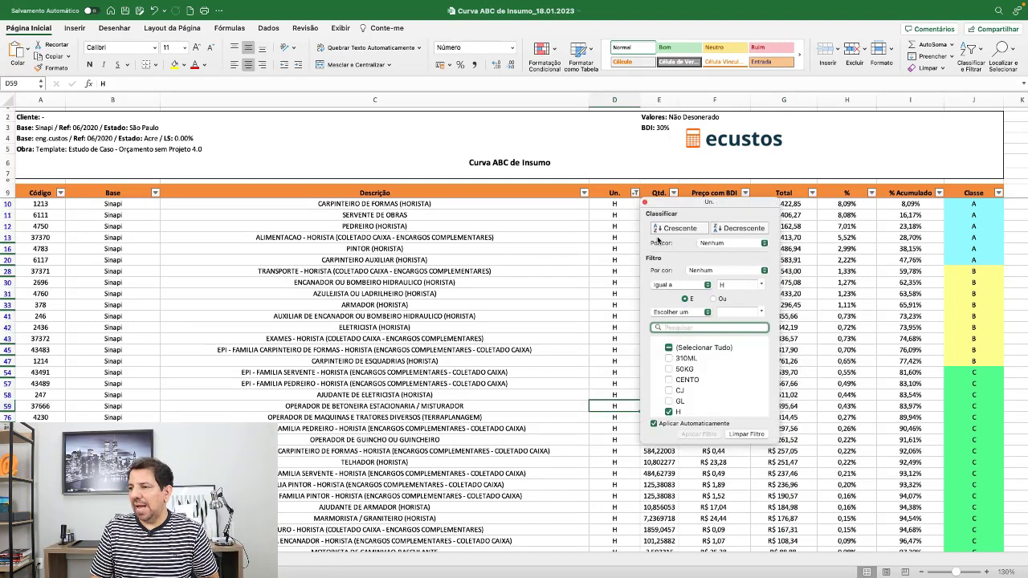
pyautogui.click(675, 346)
pyautogui.click(684, 380)
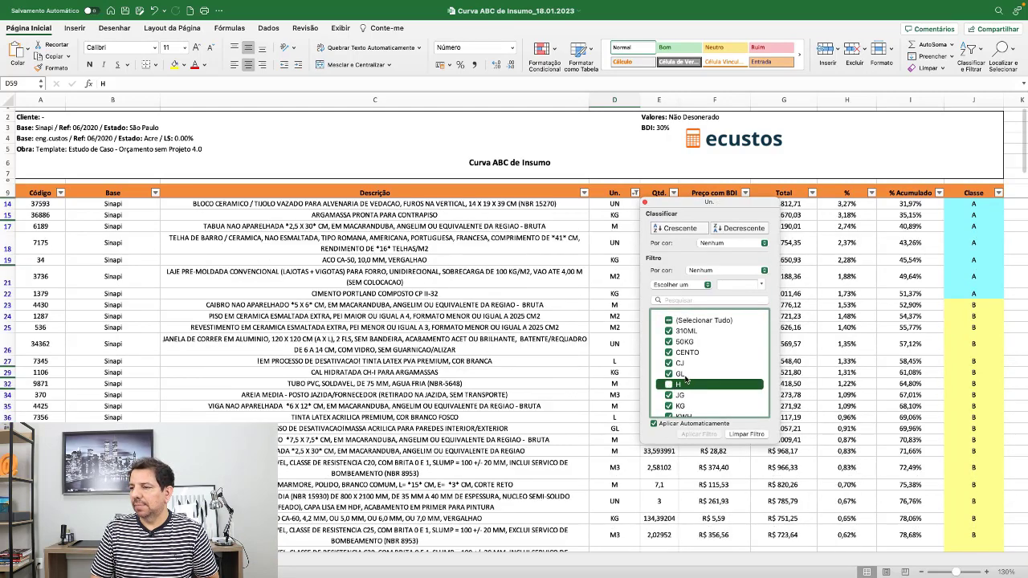
pyautogui.click(645, 202)
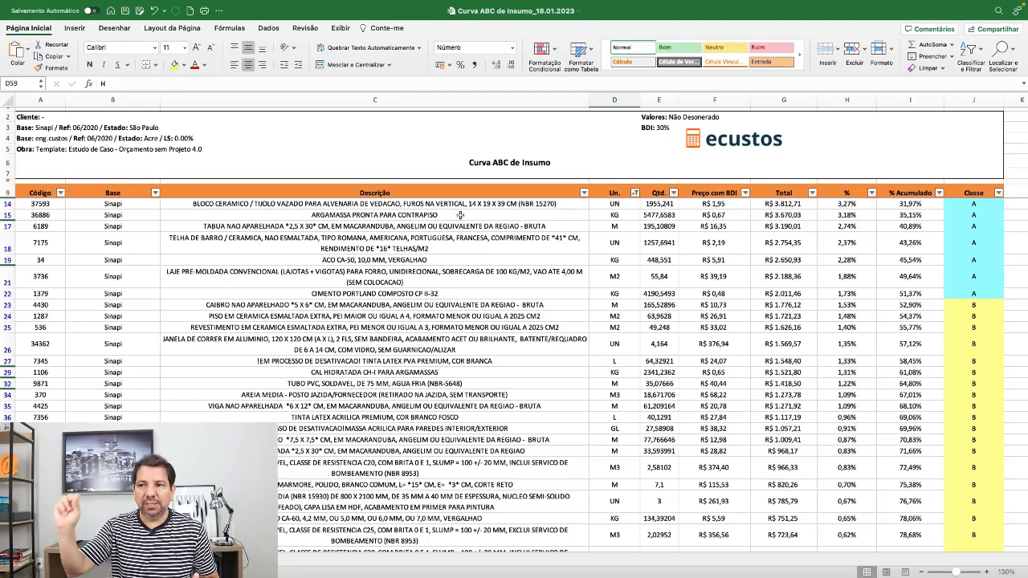
# Step: Include unit H in the Un. column filter again so that all inputs are listed
pyautogui.click(635, 195)
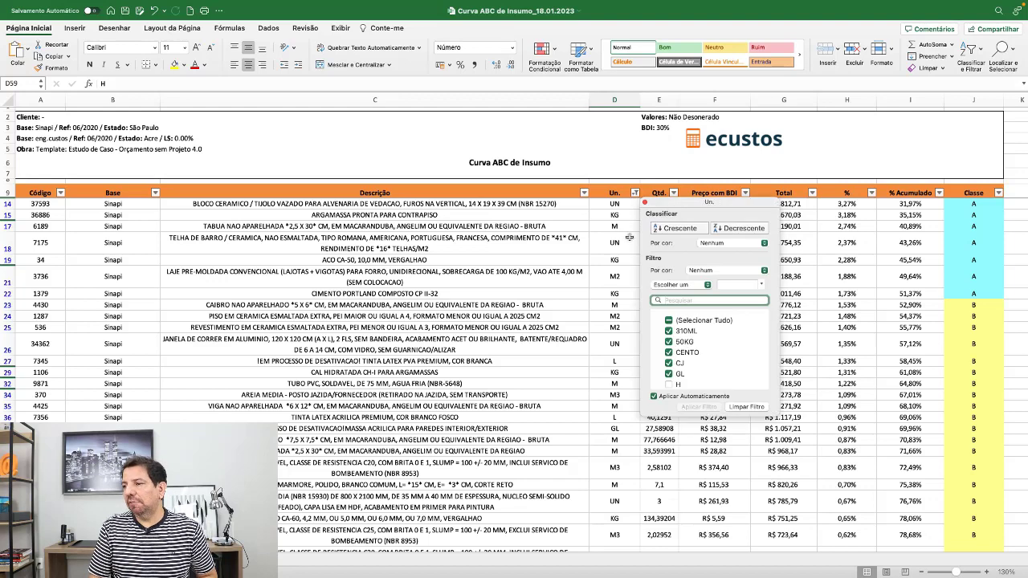
pyautogui.scroll(-5, 673, 347)
pyautogui.click(675, 351)
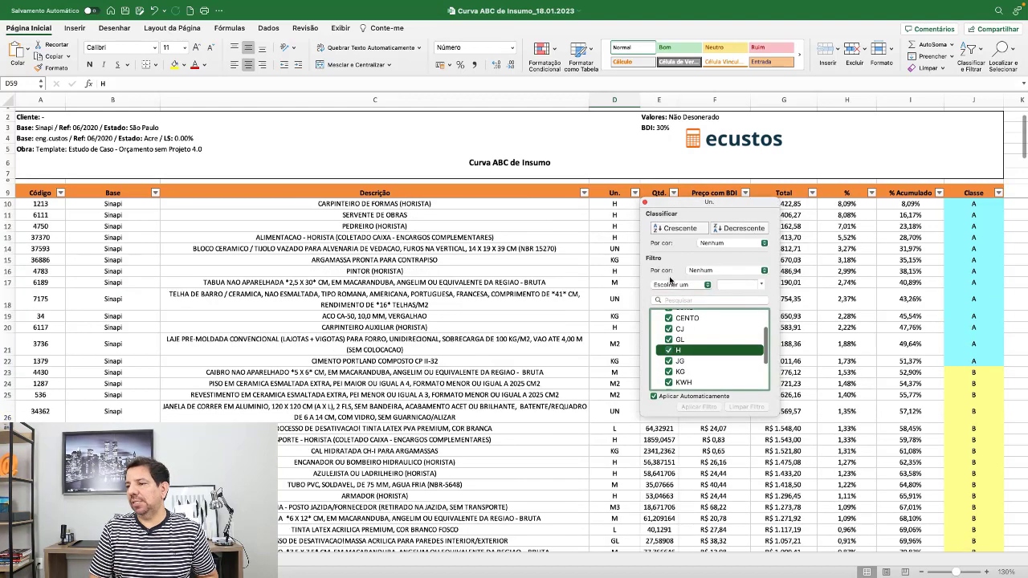
pyautogui.click(646, 203)
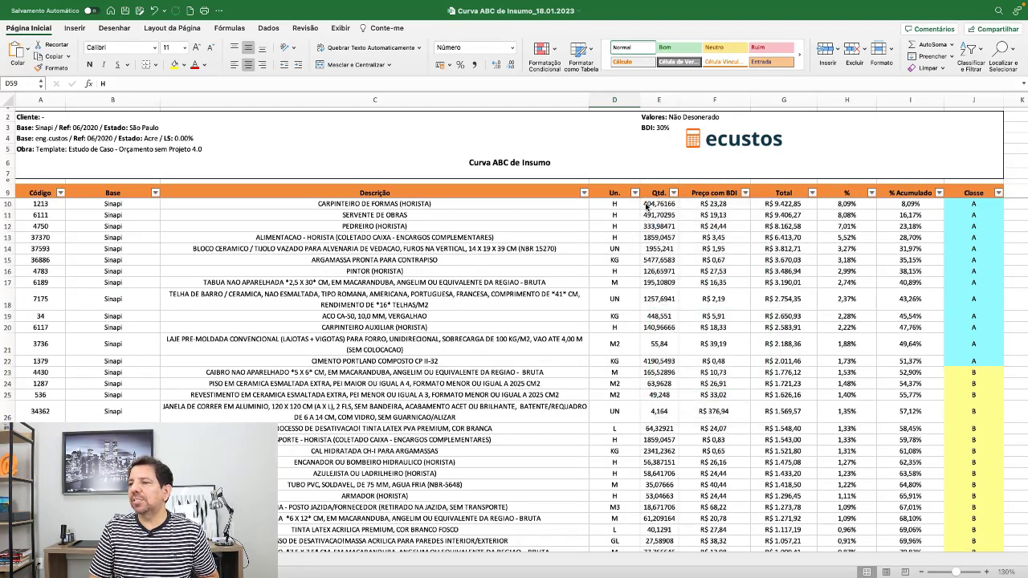
# Step: Compare the ceramic block's description and total in row 14 with the labour inputs in rows 10 to 12
pyautogui.click(572, 259)
pyautogui.click(325, 249)
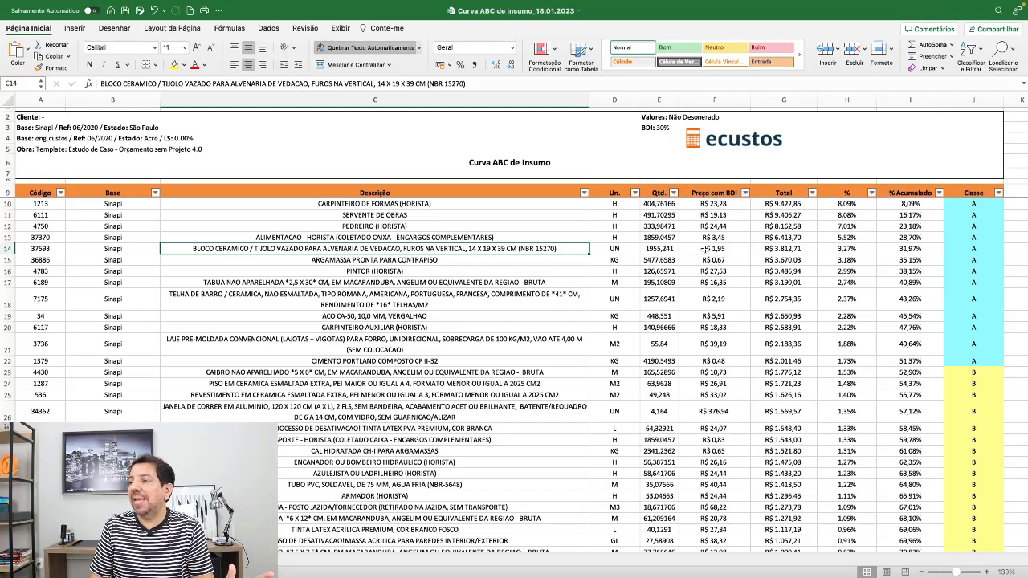
pyautogui.click(765, 253)
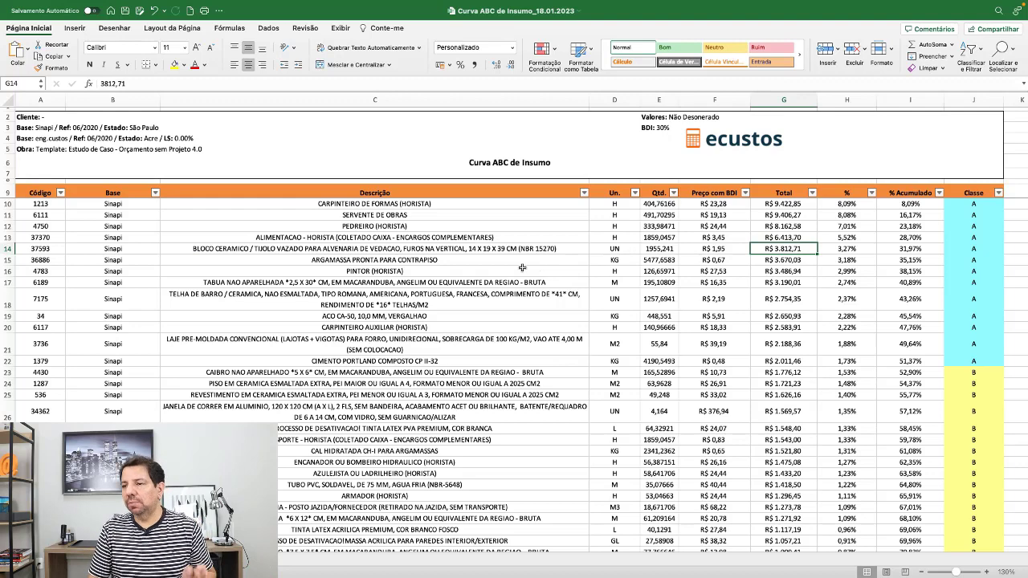
pyautogui.click(408, 206)
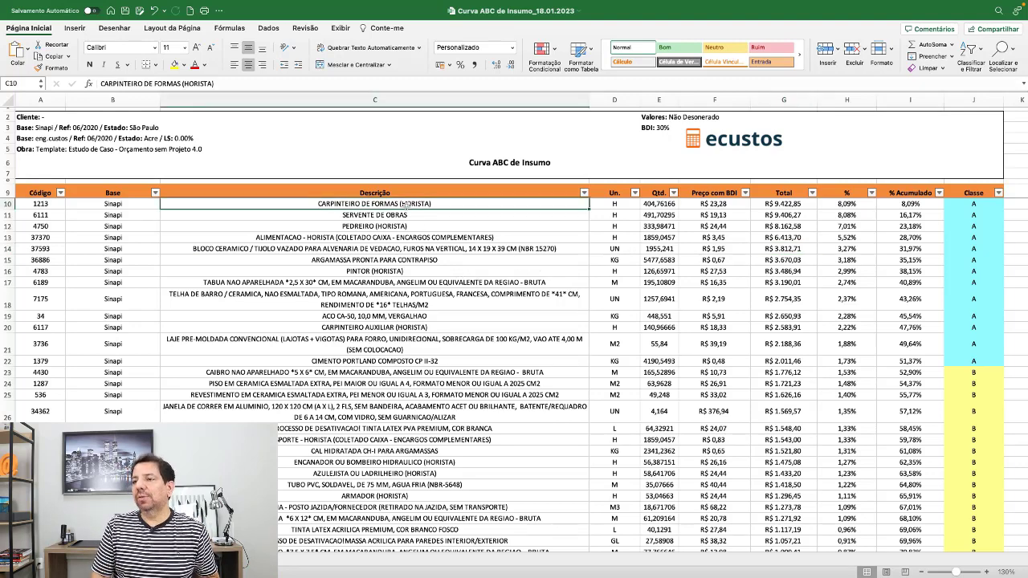
pyautogui.click(422, 218)
pyautogui.click(437, 229)
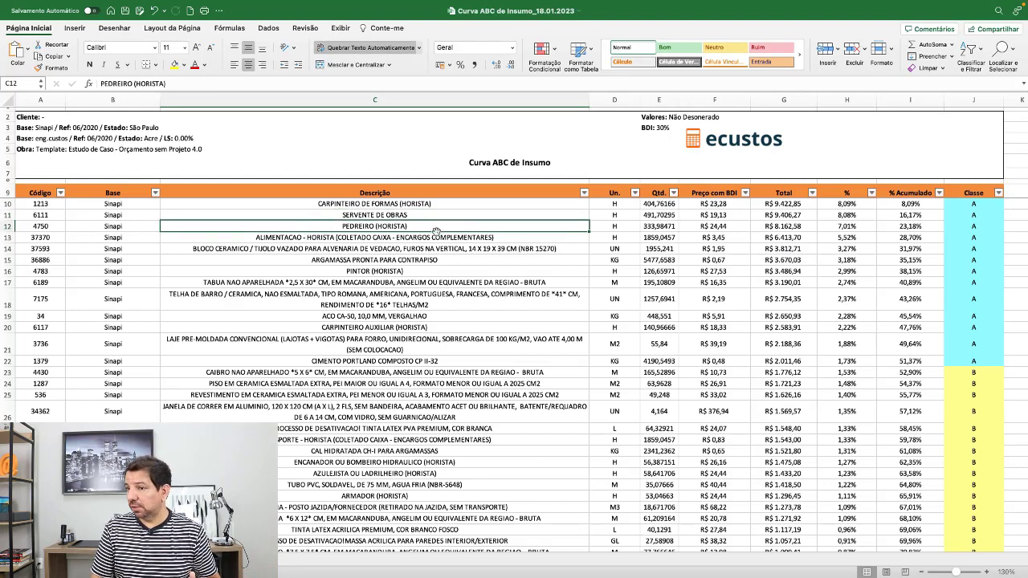
# Step: Examine the roof tile in row 18, the precast slab in row 21 and the class B inputs down to the start of class C
pyautogui.click(482, 305)
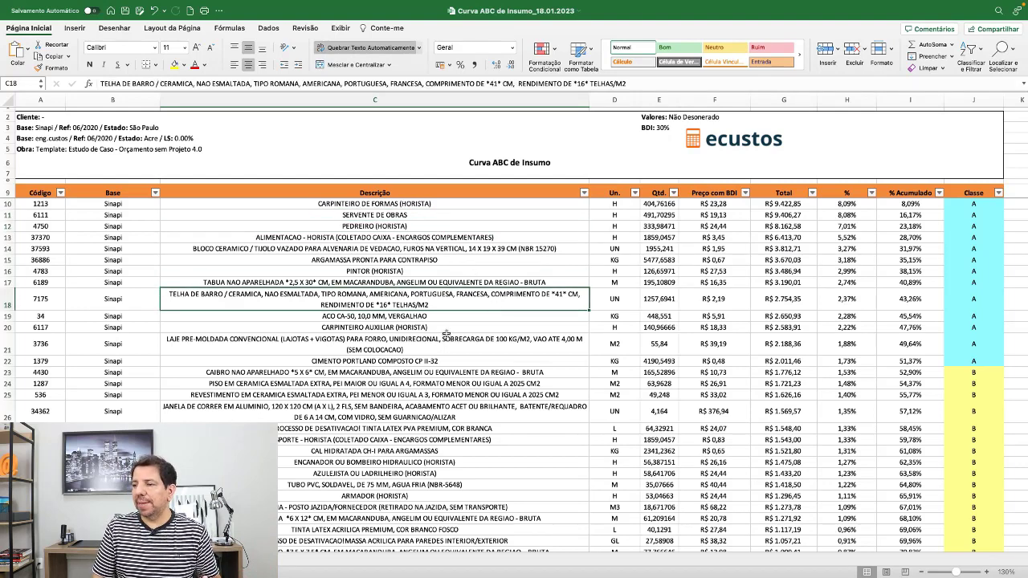
pyautogui.click(446, 334)
pyautogui.scroll(-3, 402, 321)
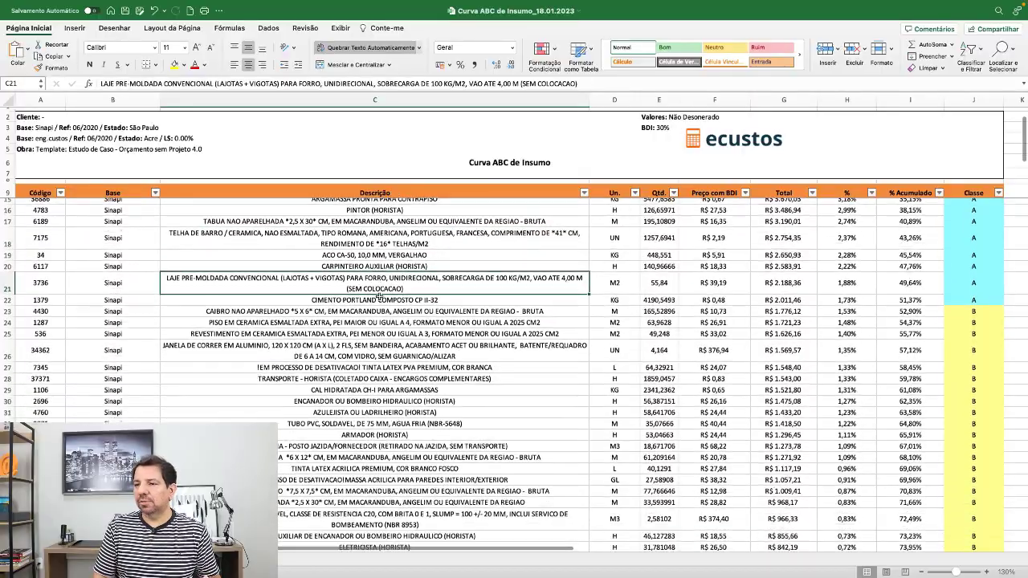
pyautogui.scroll(-2, 379, 295)
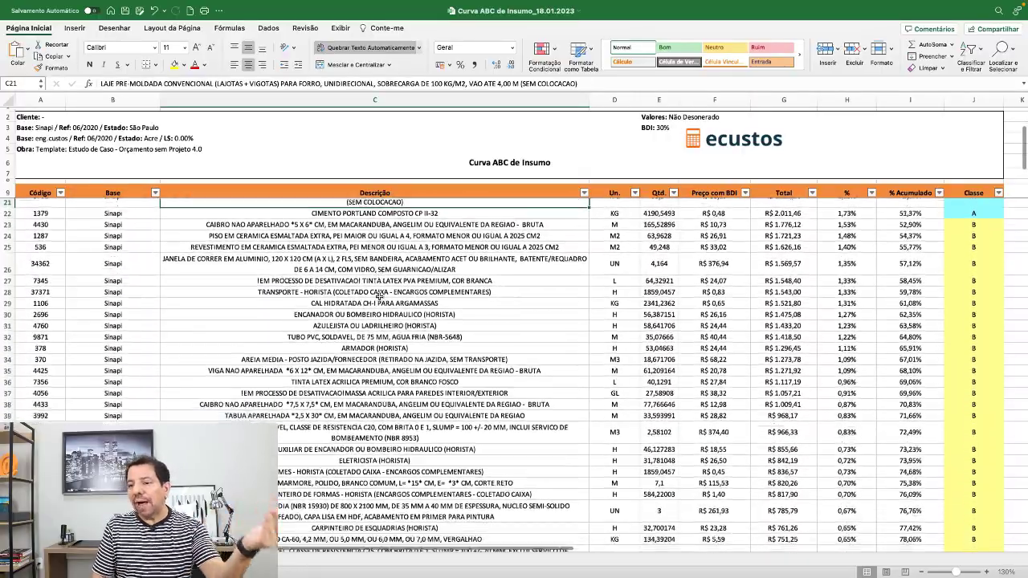
pyautogui.scroll(-7, 379, 296)
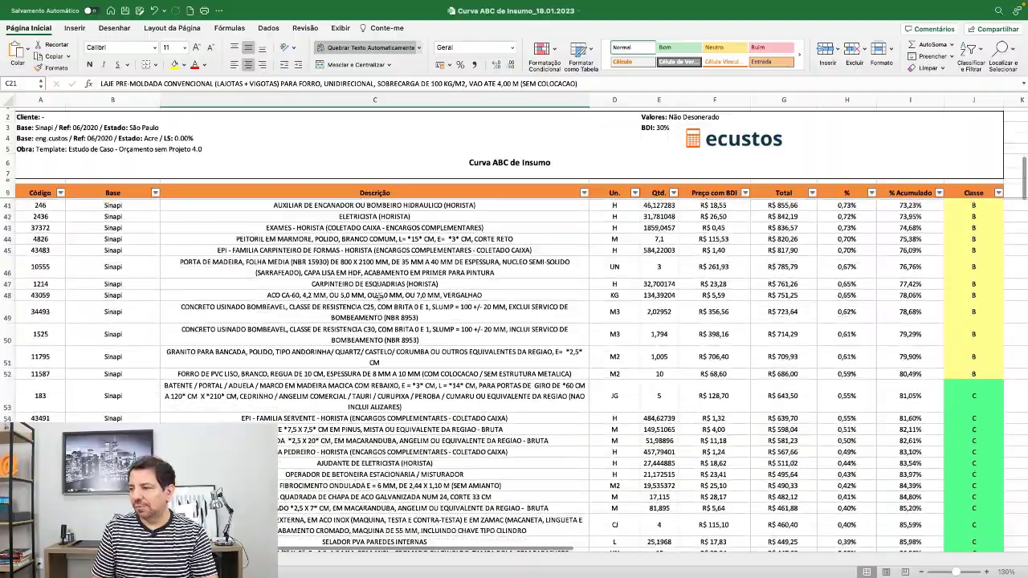
# Step: Examine the description, total and percentage of the 19 x 36 steel nail in row 142, among the class C inputs
pyautogui.scroll(-6, 379, 296)
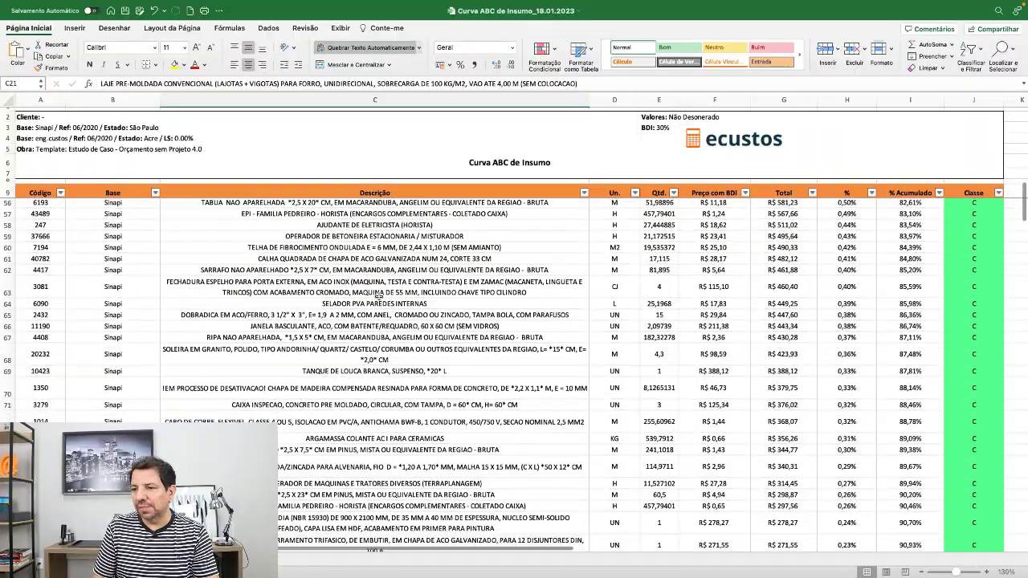
pyautogui.scroll(-7, 377, 295)
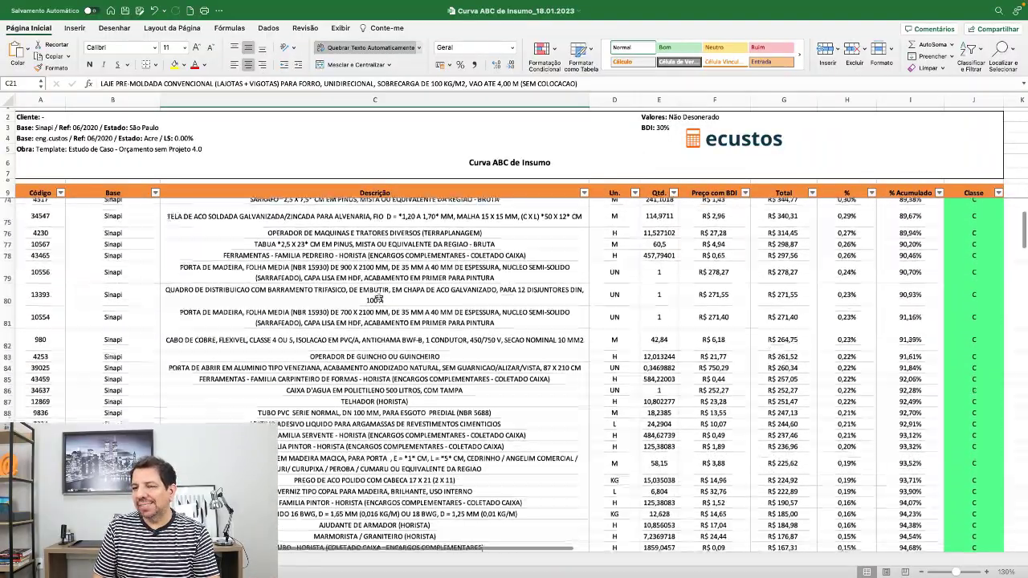
pyautogui.scroll(-7, 378, 298)
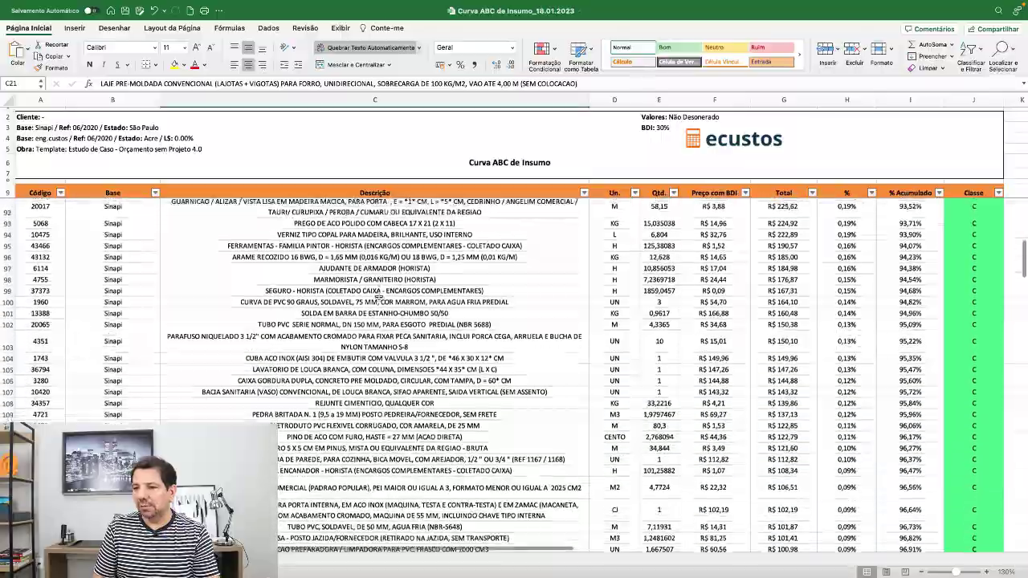
pyautogui.scroll(-8, 378, 296)
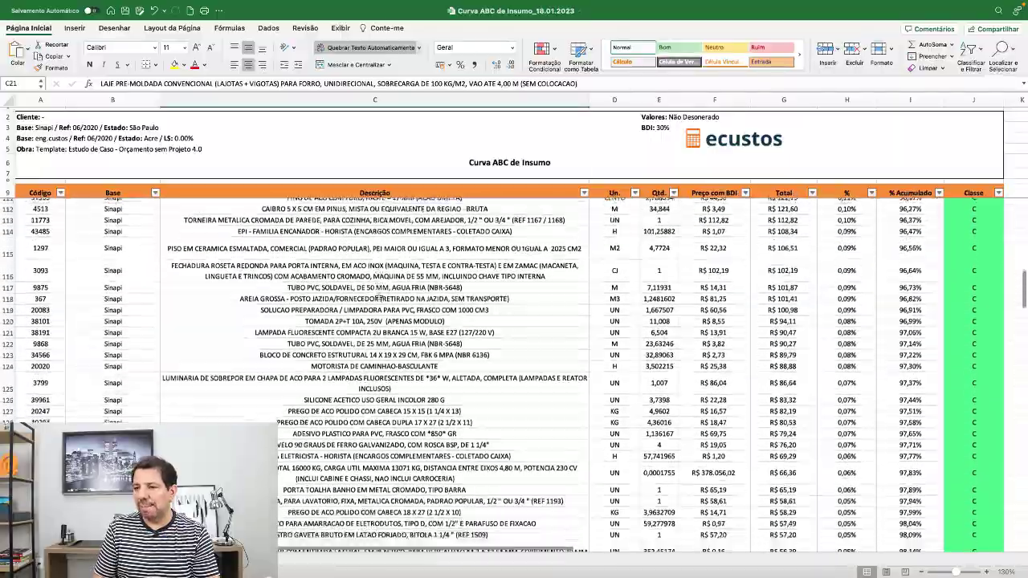
pyautogui.scroll(-8, 379, 297)
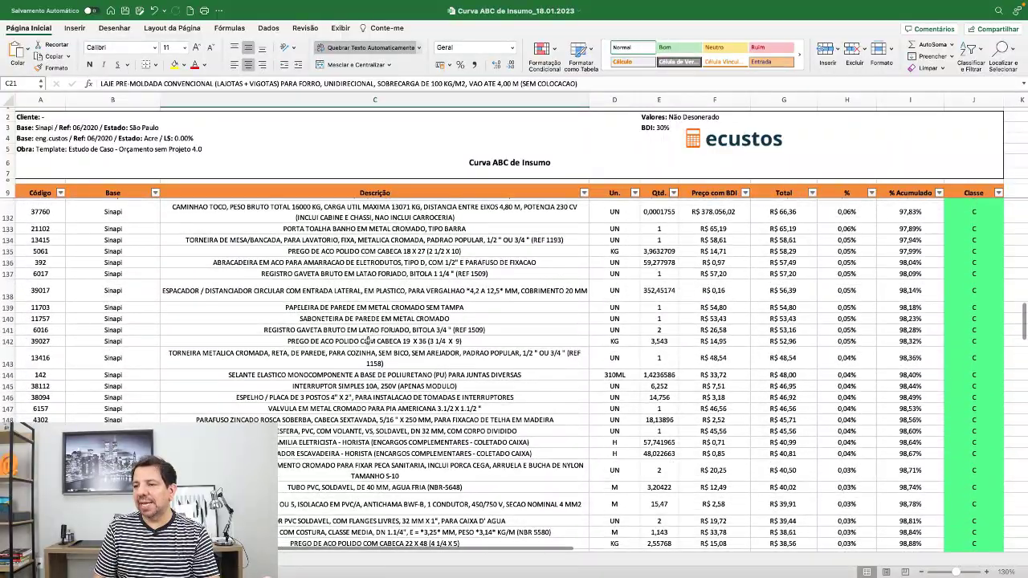
pyautogui.click(367, 340)
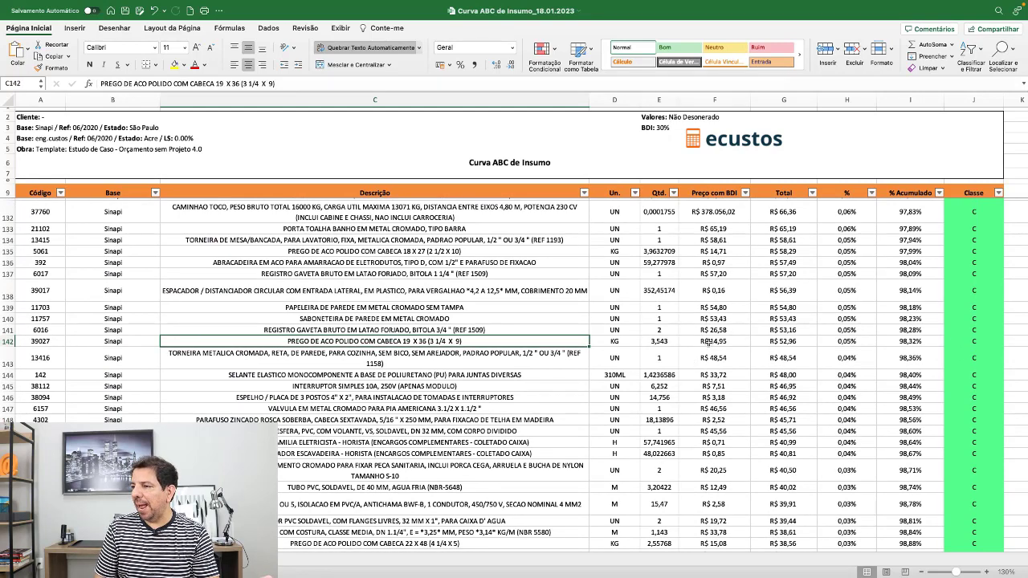
pyautogui.click(784, 342)
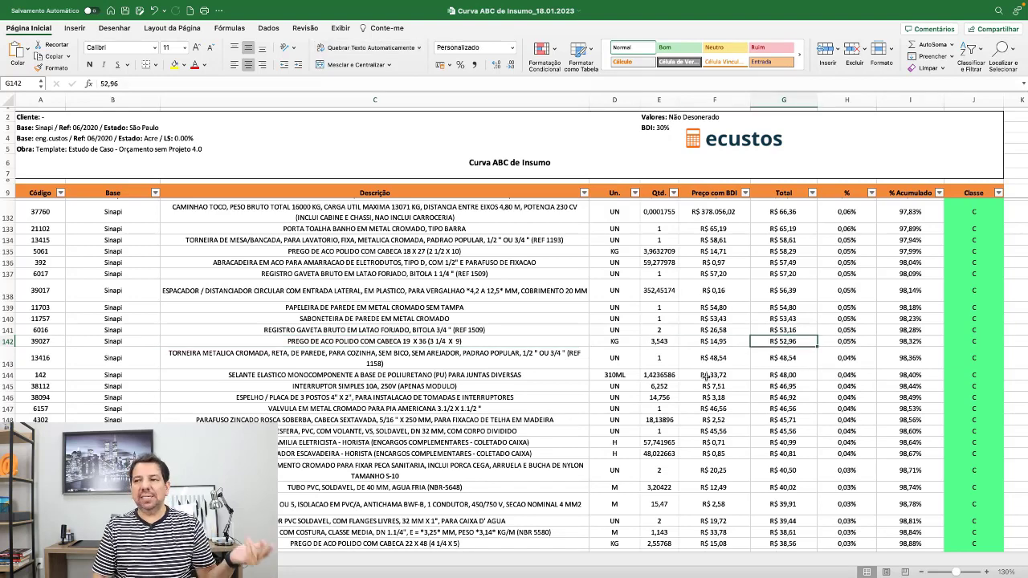
pyautogui.click(455, 341)
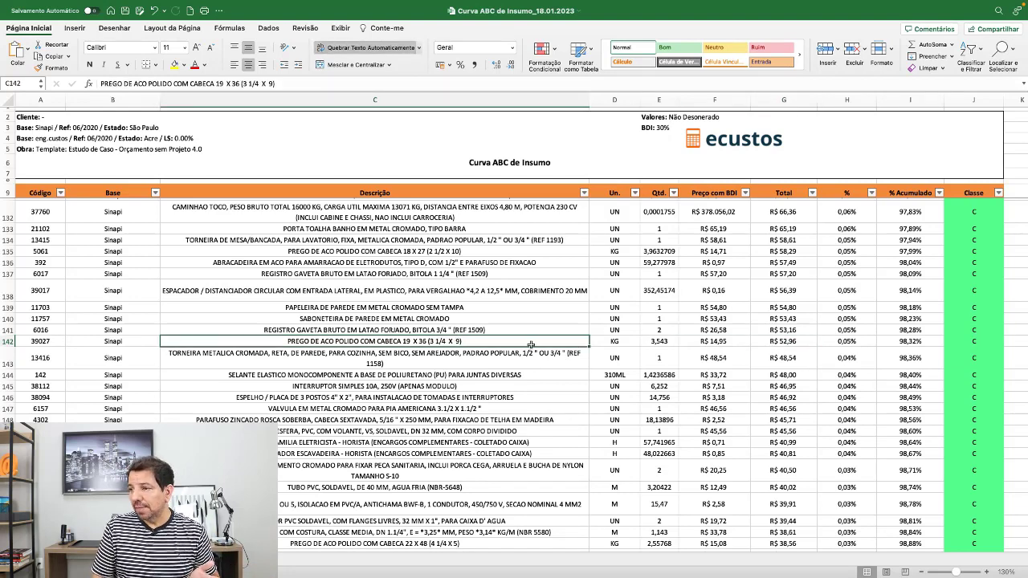
pyautogui.click(775, 341)
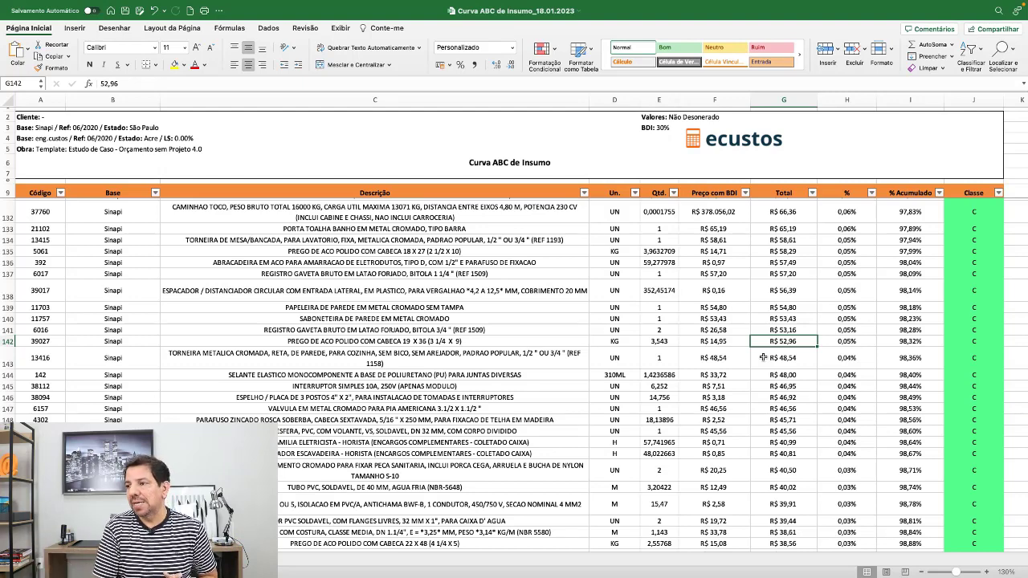
pyautogui.click(842, 342)
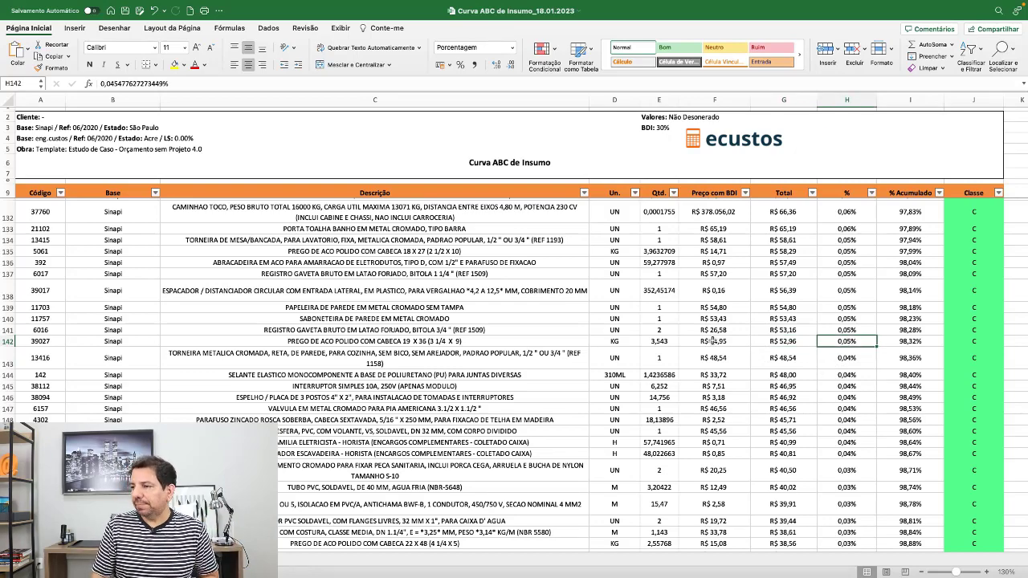
# Step: Check the description and total of the S10 nylon anchor with screw in row 230, further down class C
pyautogui.scroll(-3, 712, 341)
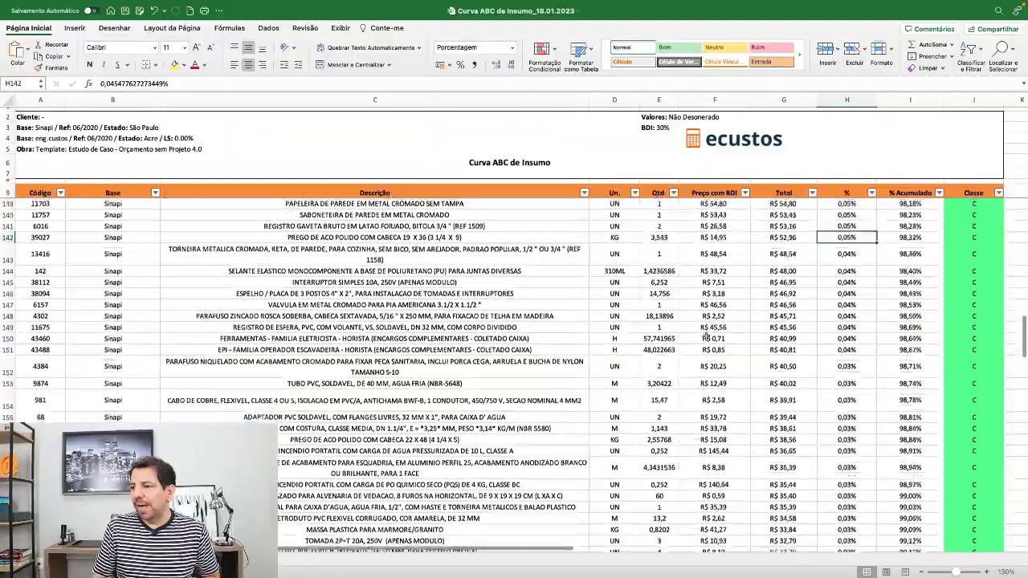
pyautogui.scroll(-5, 705, 336)
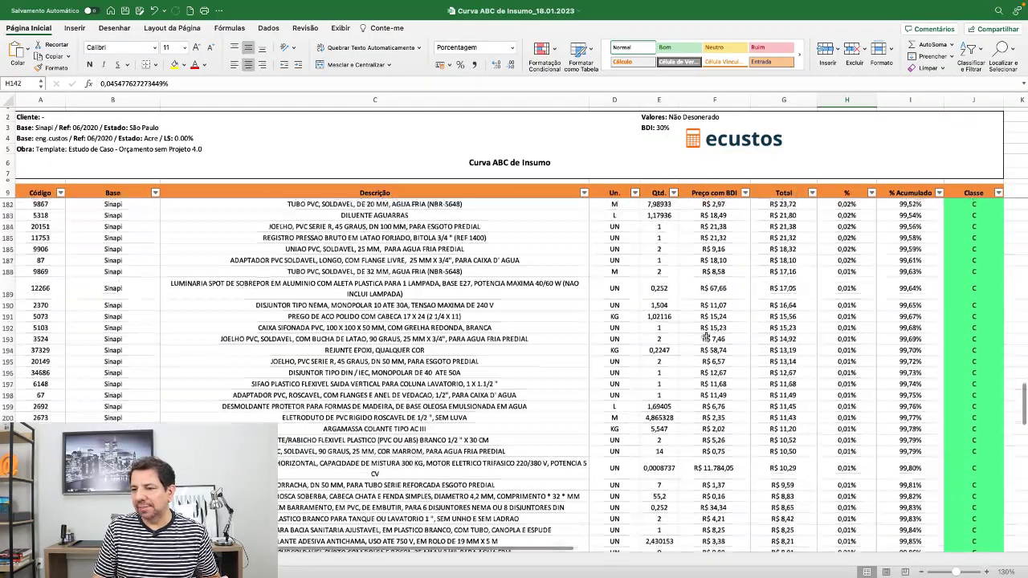
pyautogui.scroll(-10, 706, 335)
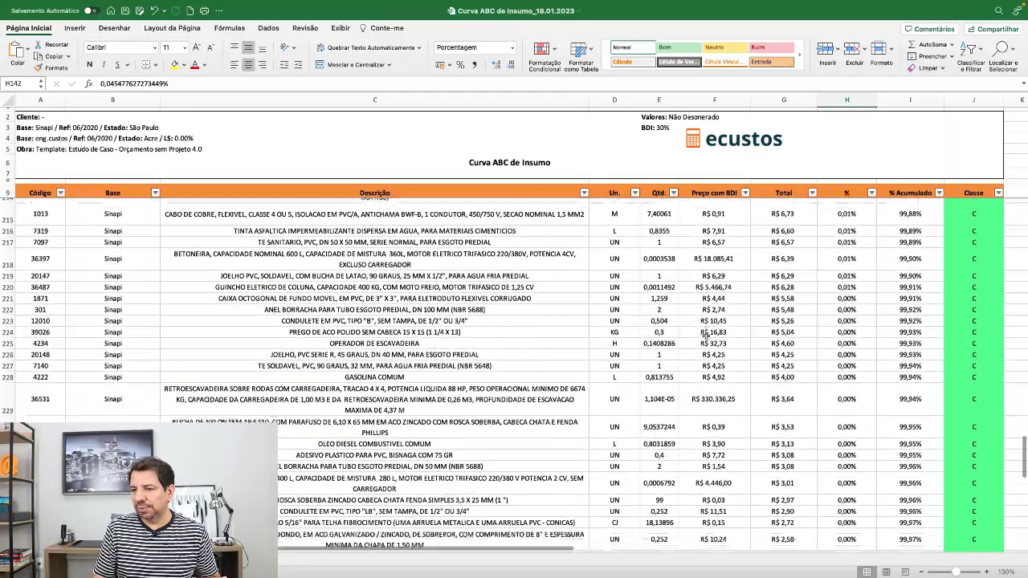
pyautogui.scroll(-1, 706, 336)
pyautogui.click(241, 311)
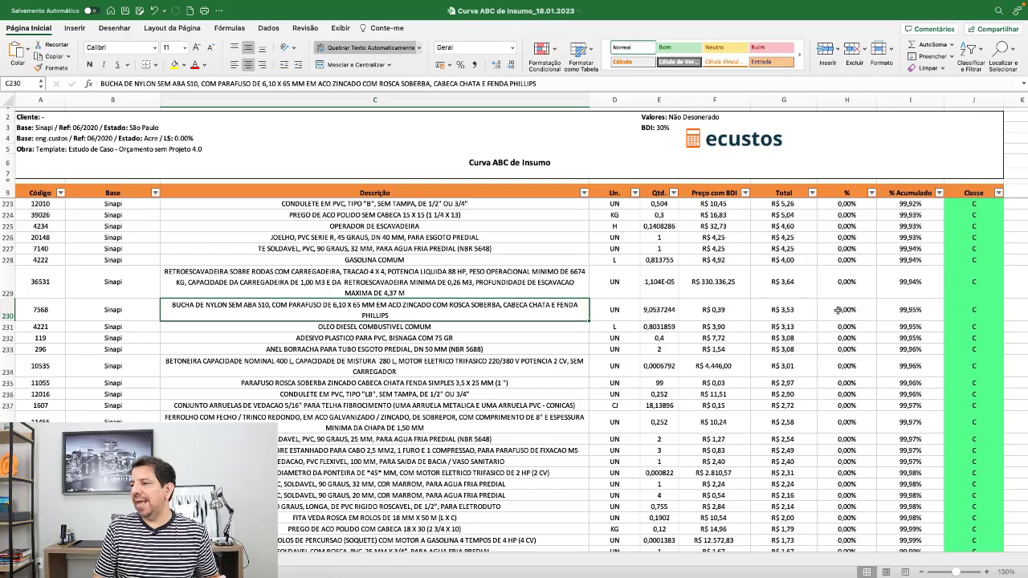
pyautogui.scroll(-1, 651, 312)
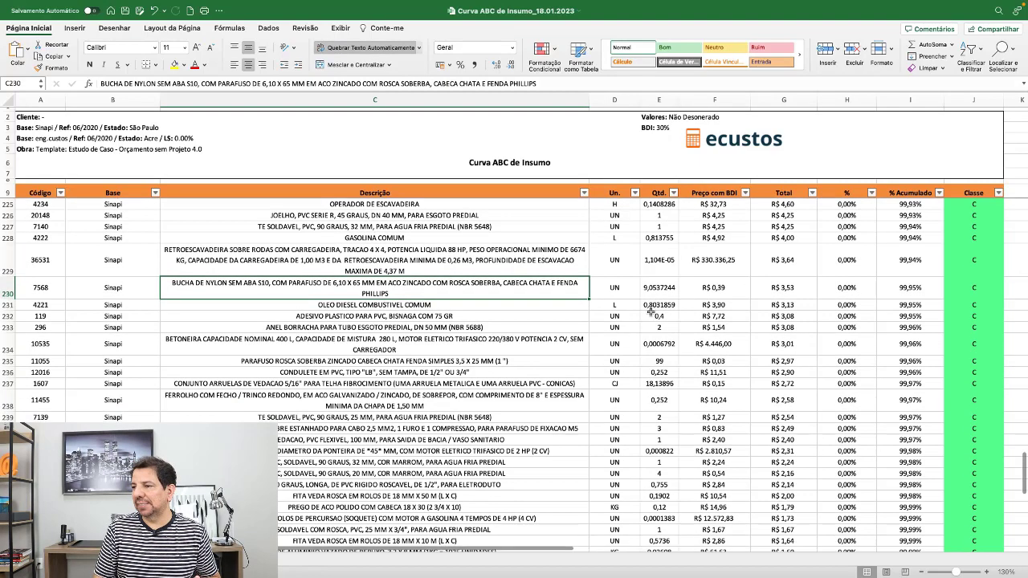
pyautogui.click(769, 284)
# Step: Inspect the rubber ring in row 233 and the S6 nylon anchor in row 263 near the end of the list
pyautogui.scroll(-1, 592, 313)
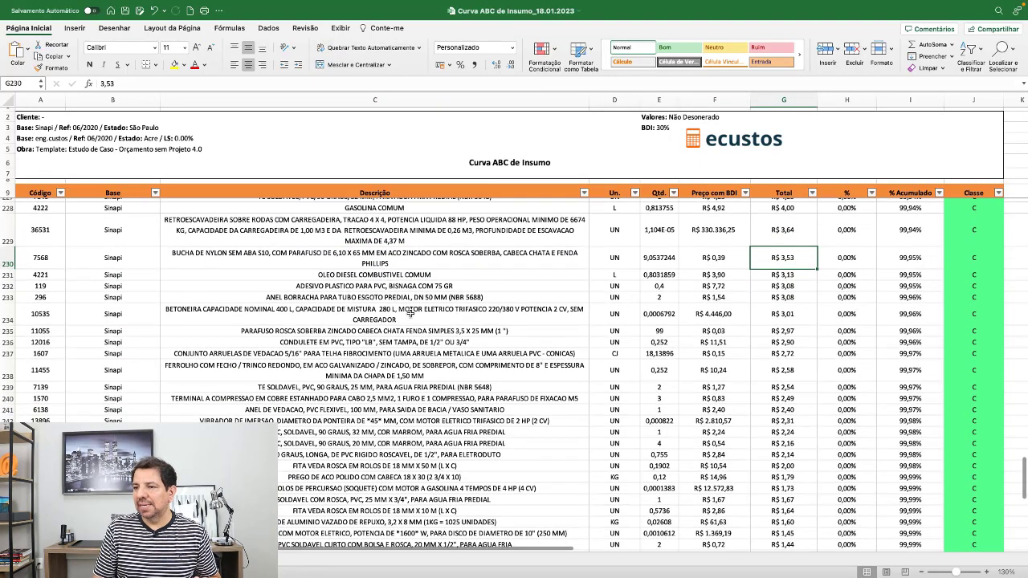
pyautogui.click(382, 297)
pyautogui.scroll(-1, 368, 301)
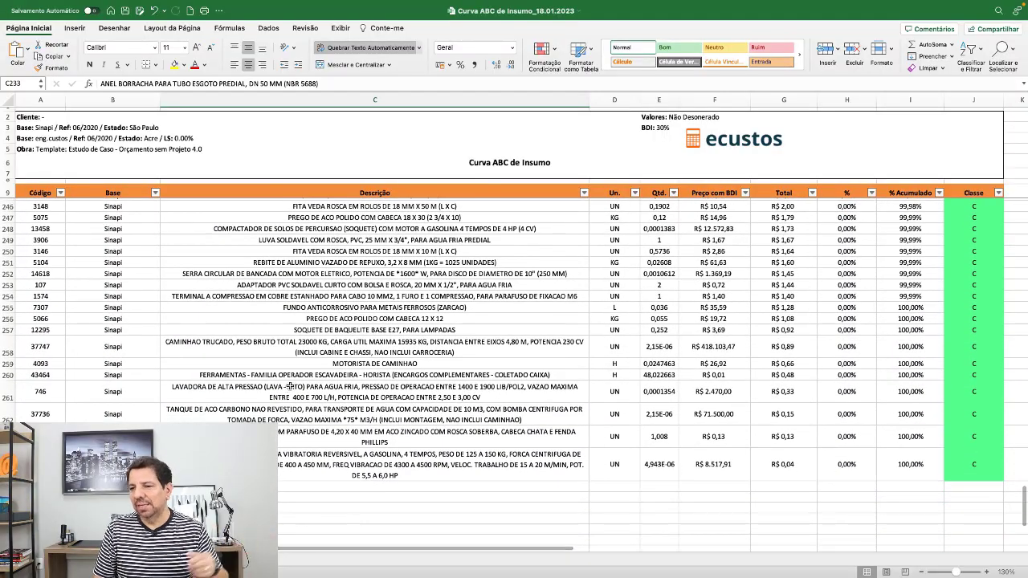
pyautogui.click(351, 444)
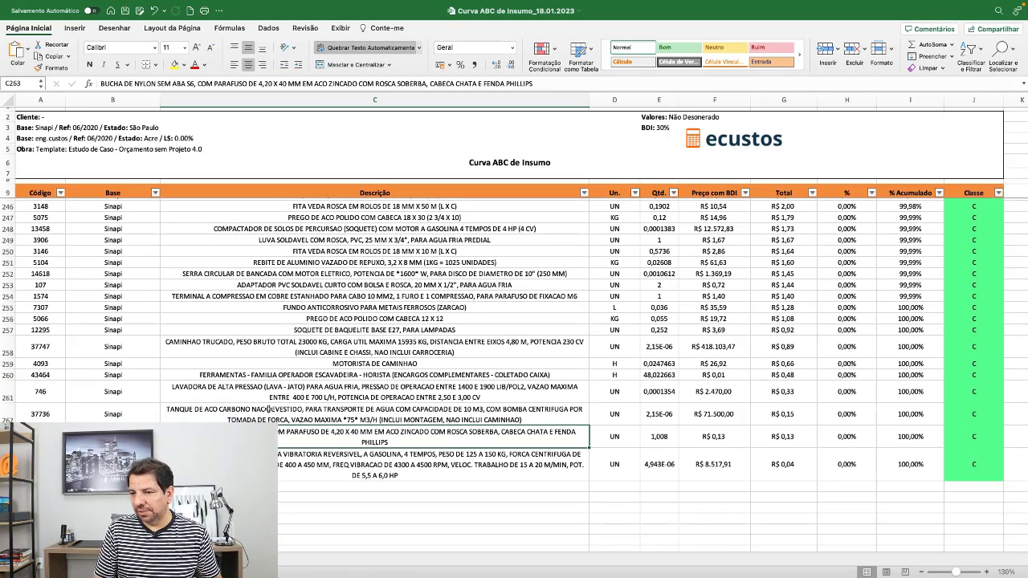
# Step: Review the class C inputs from the end of the list back up toward the higher-cost items
pyautogui.scroll(5, 267, 409)
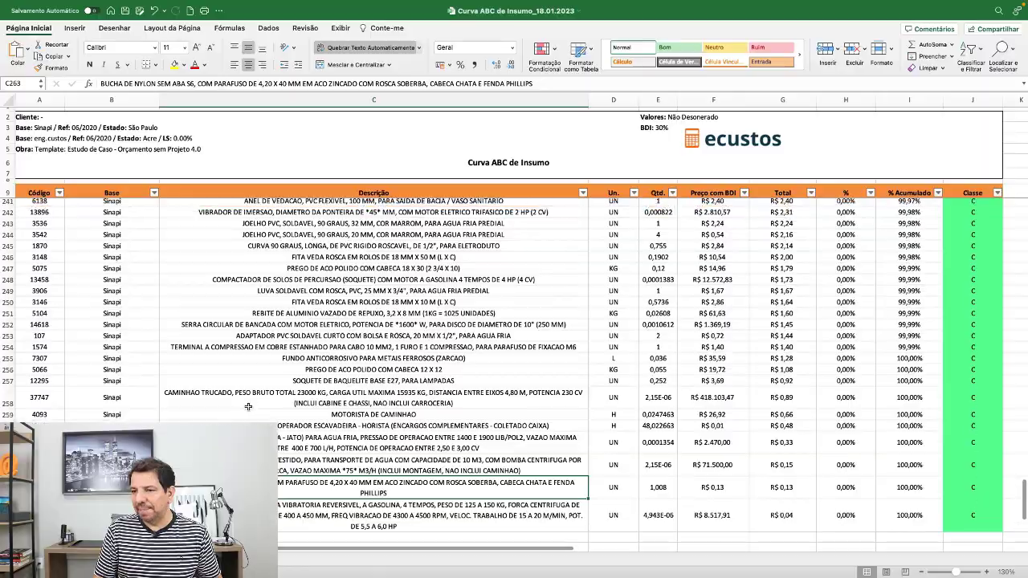
pyautogui.scroll(10, 248, 408)
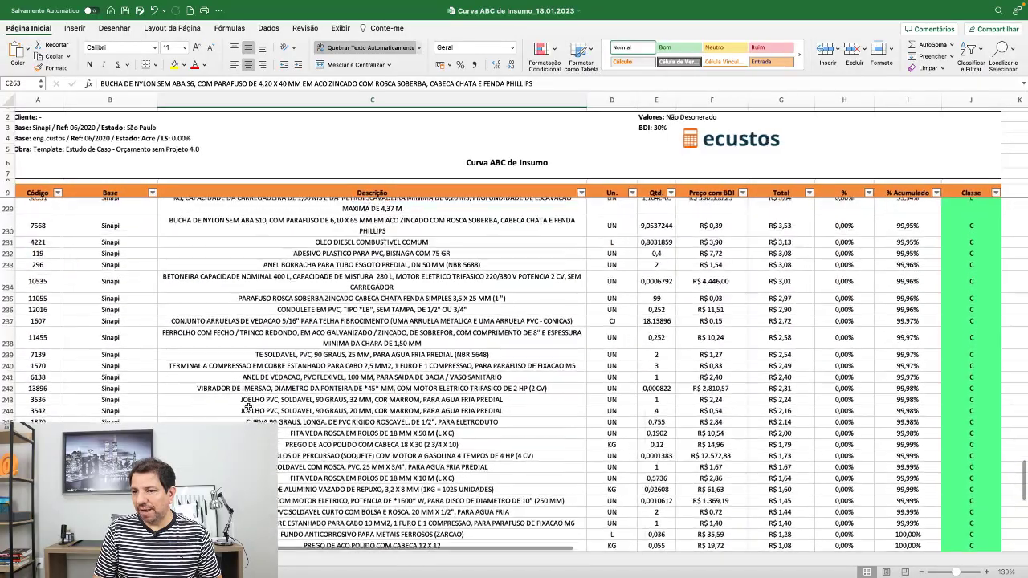
pyautogui.scroll(15, 248, 407)
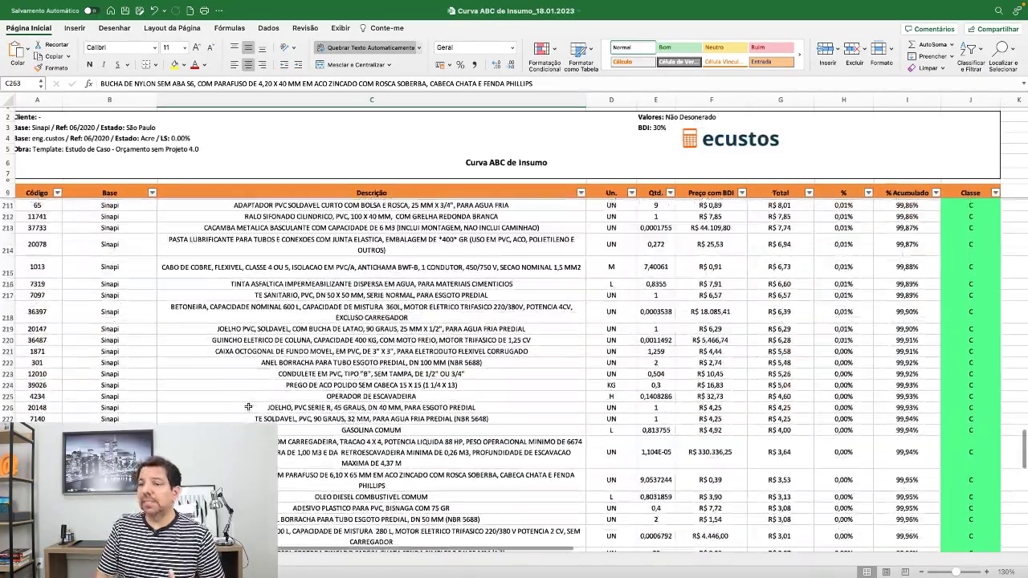
pyautogui.scroll(20, 248, 407)
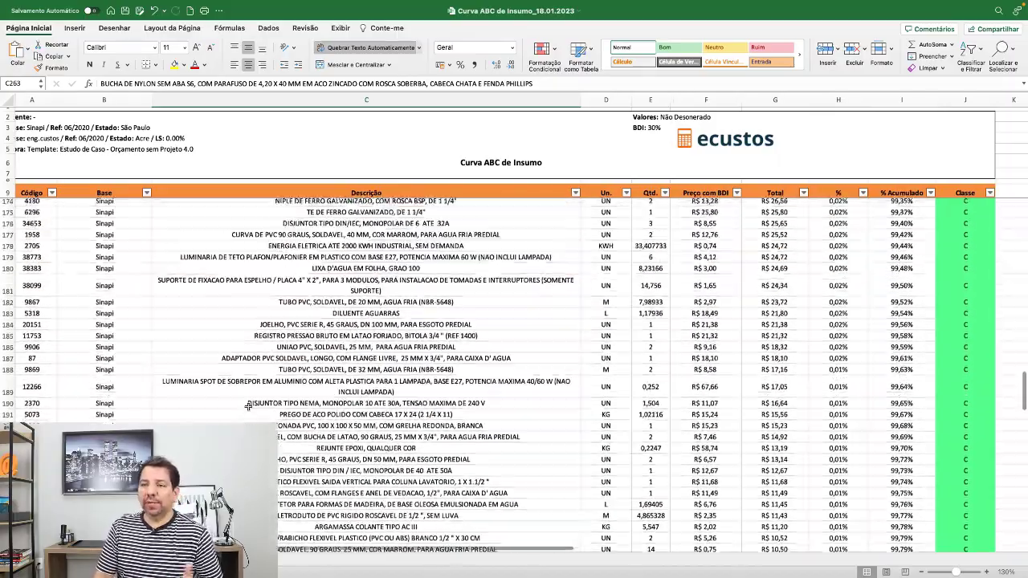
pyautogui.scroll(4, 248, 408)
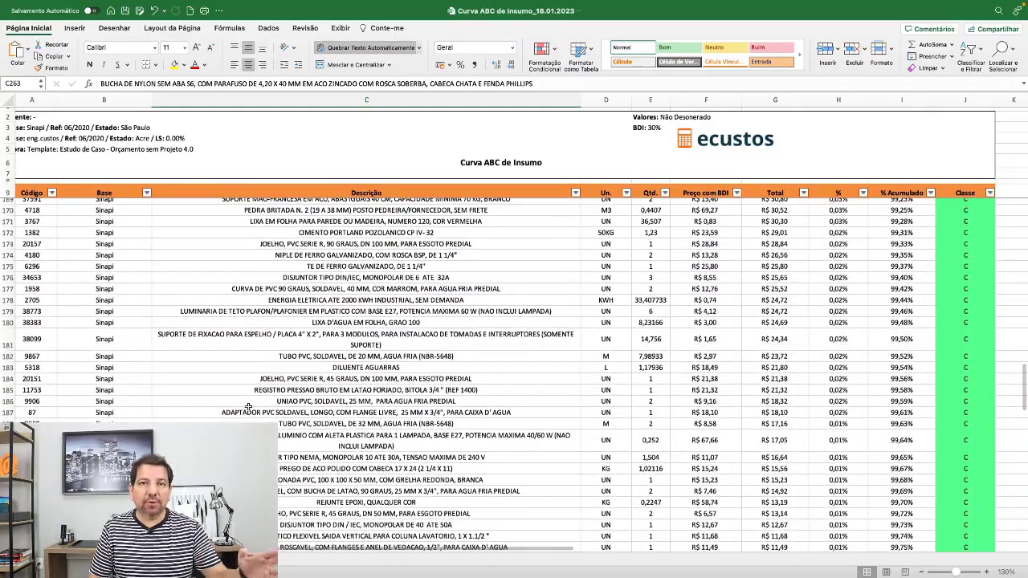
pyautogui.scroll(2, 248, 407)
pyautogui.scroll(18, 248, 407)
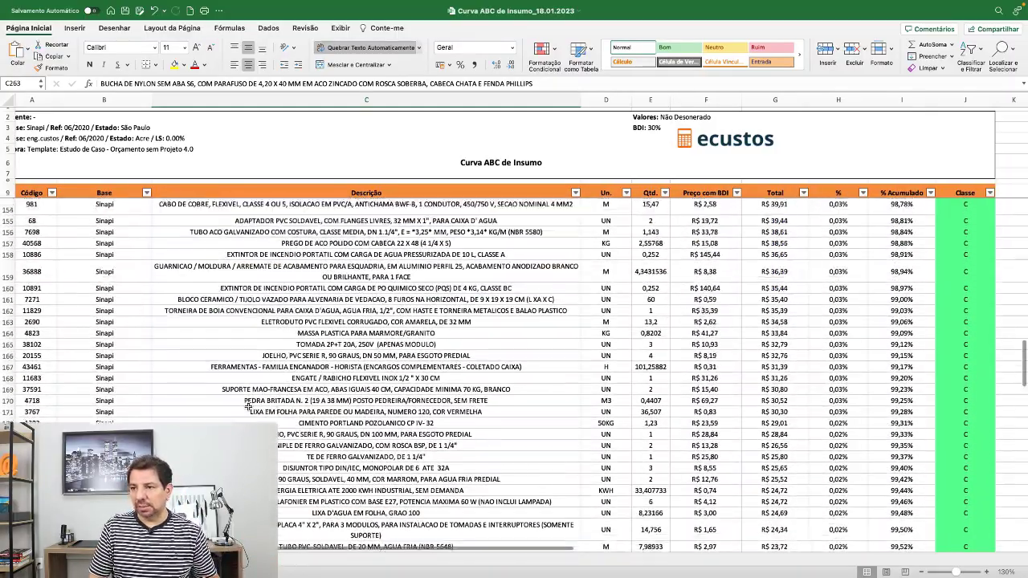